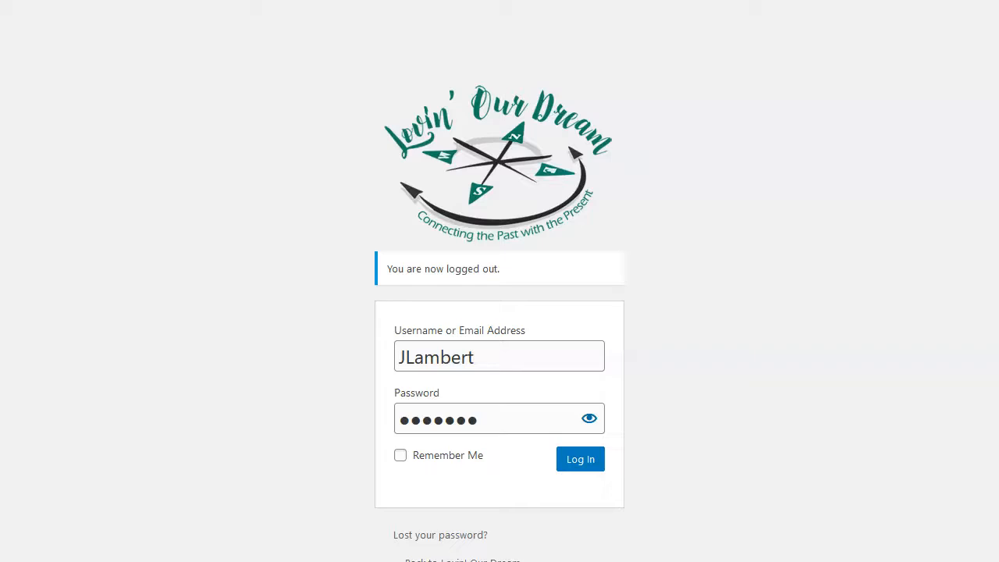
# Log in to the site and add a new post titled "Train Rides"
pyautogui.click(577, 464)
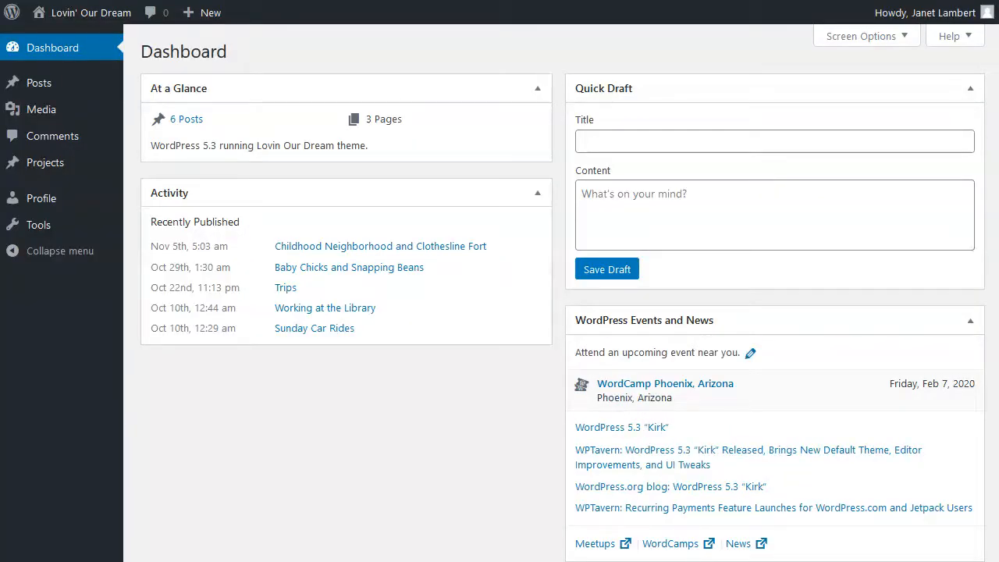
pyautogui.moveTo(38, 92)
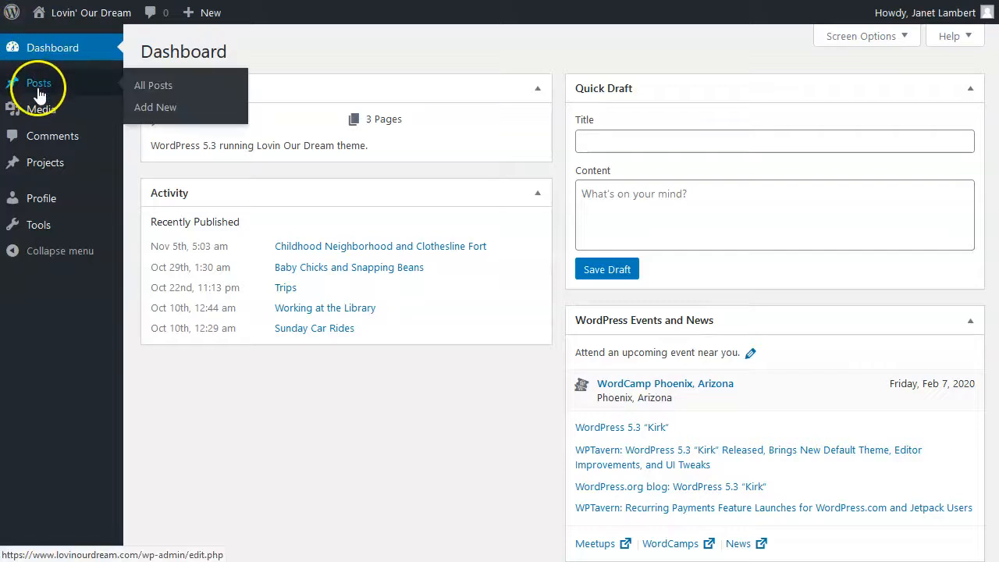
pyautogui.click(148, 85)
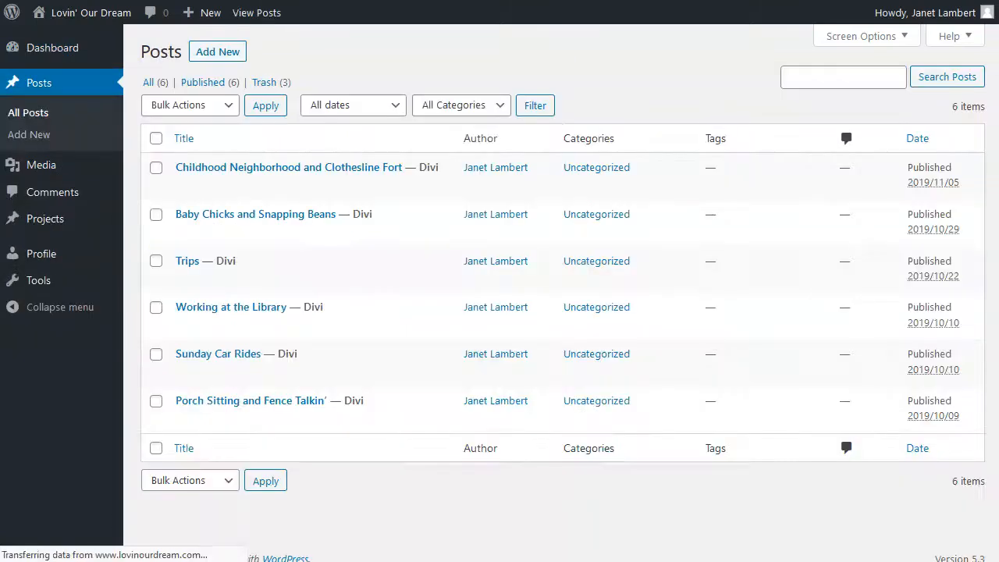
pyautogui.click(222, 56)
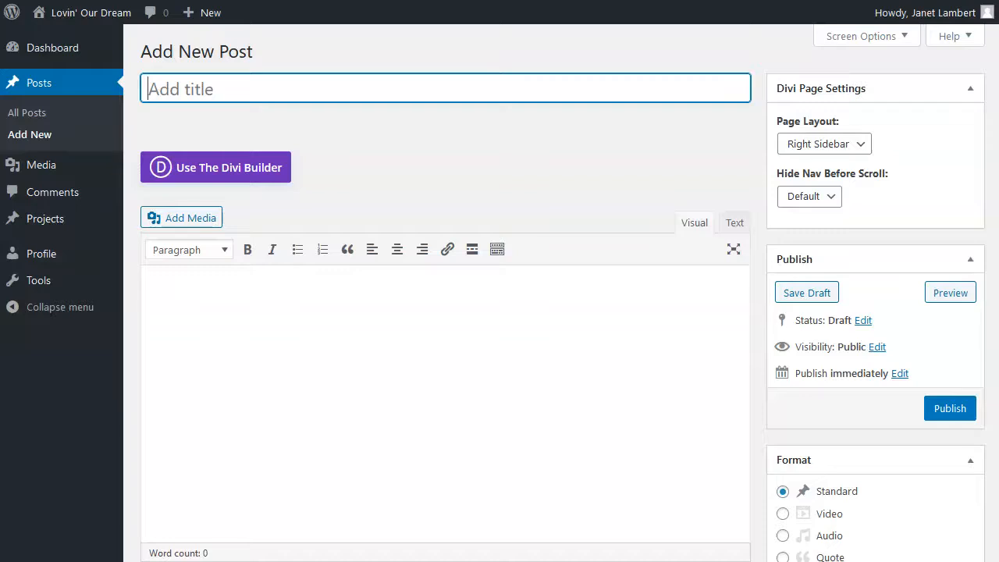
pyautogui.click(162, 88)
pyautogui.write('Train Rides')
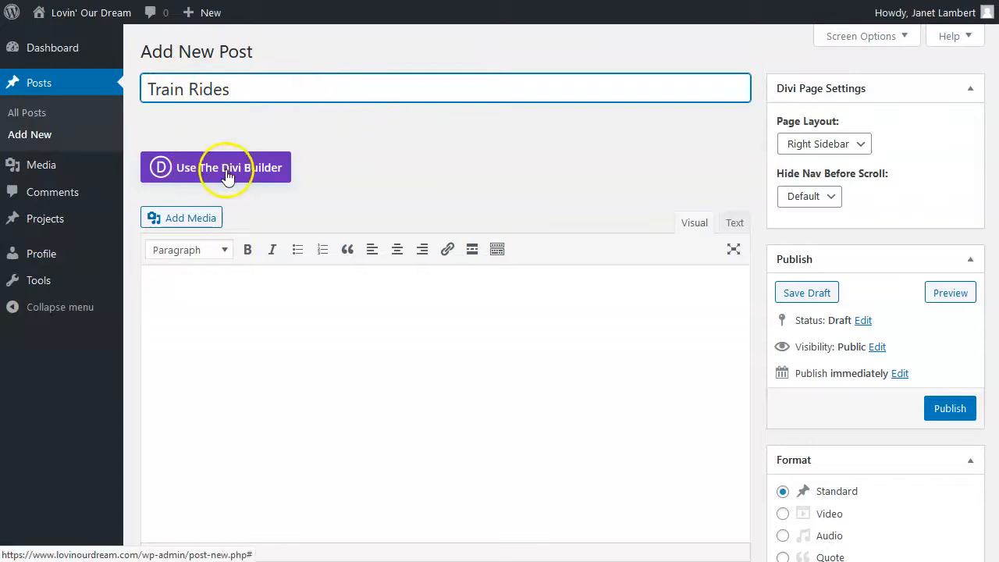
# Enable the Divi Builder for the post and load the saved layout "Post layout"
pyautogui.click(261, 178)
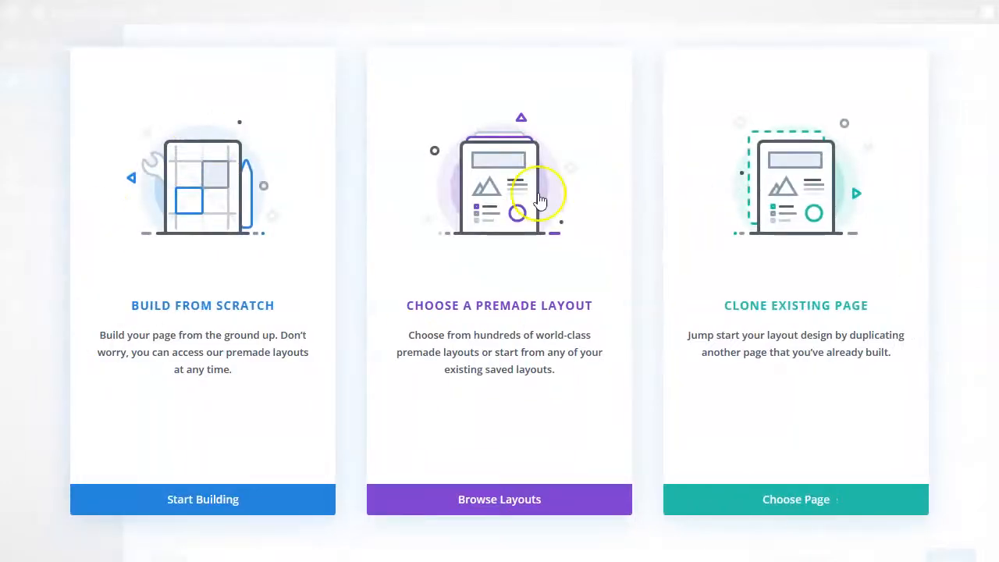
pyautogui.click(486, 506)
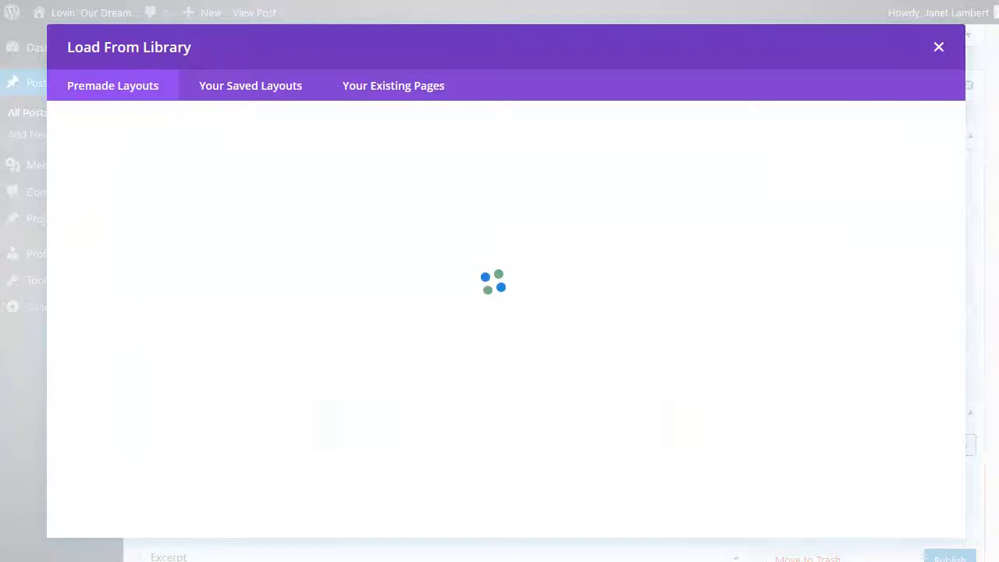
pyautogui.click(237, 97)
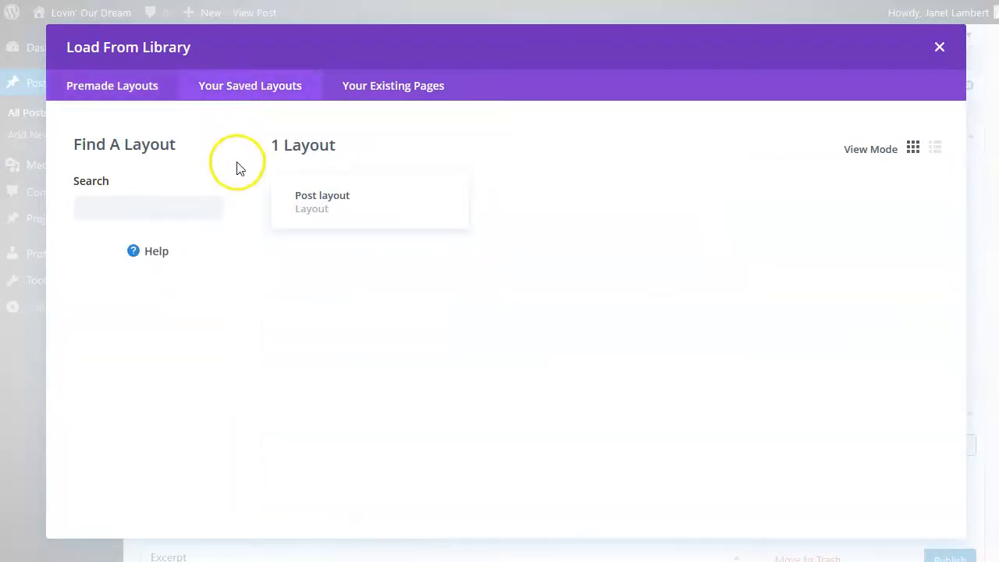
pyautogui.click(327, 206)
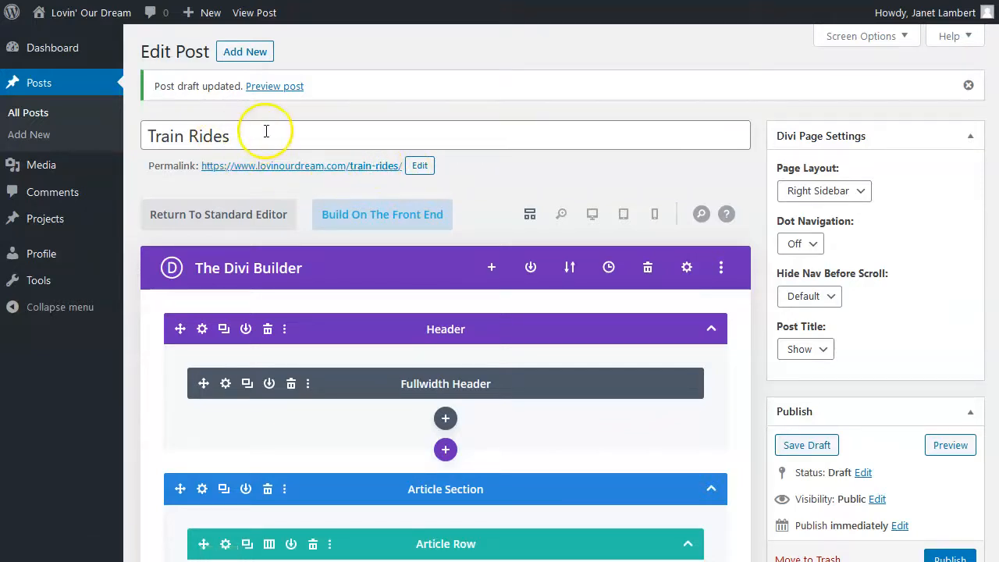
# Set the post's page layout to Fullwidth in the Divi page settings
pyautogui.moveTo(255, 134); pyautogui.dragTo(138, 131)
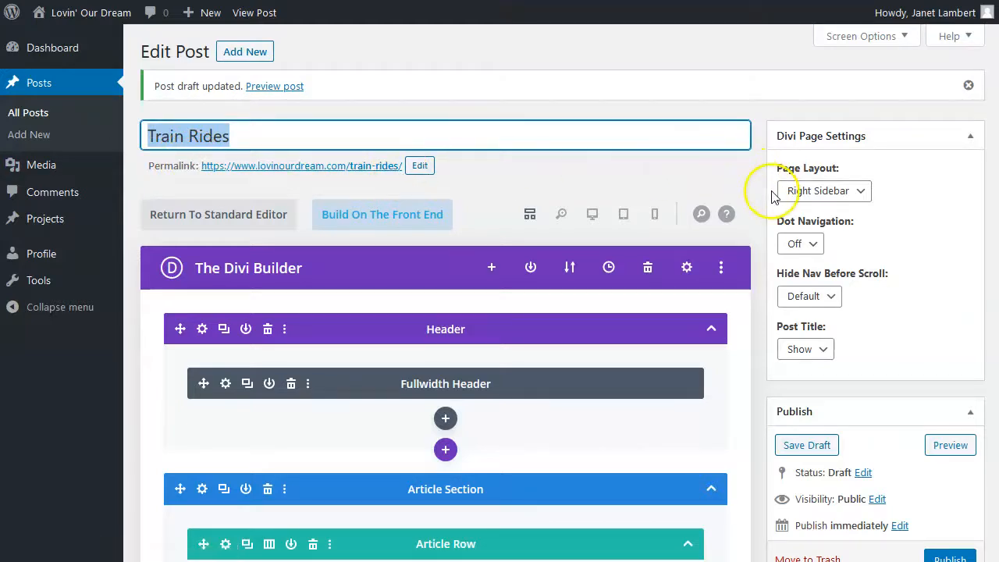
pyautogui.click(862, 191)
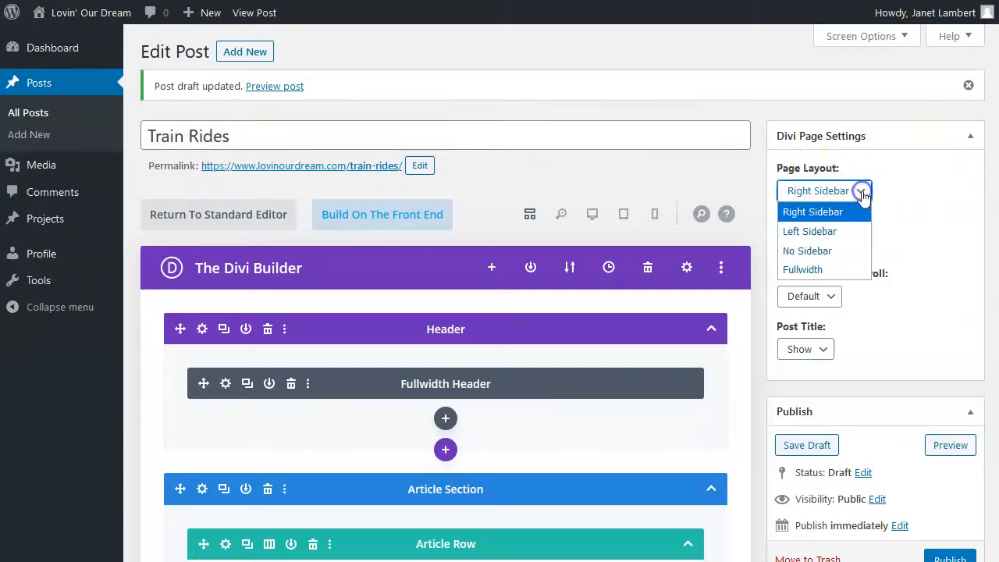
pyautogui.click(803, 273)
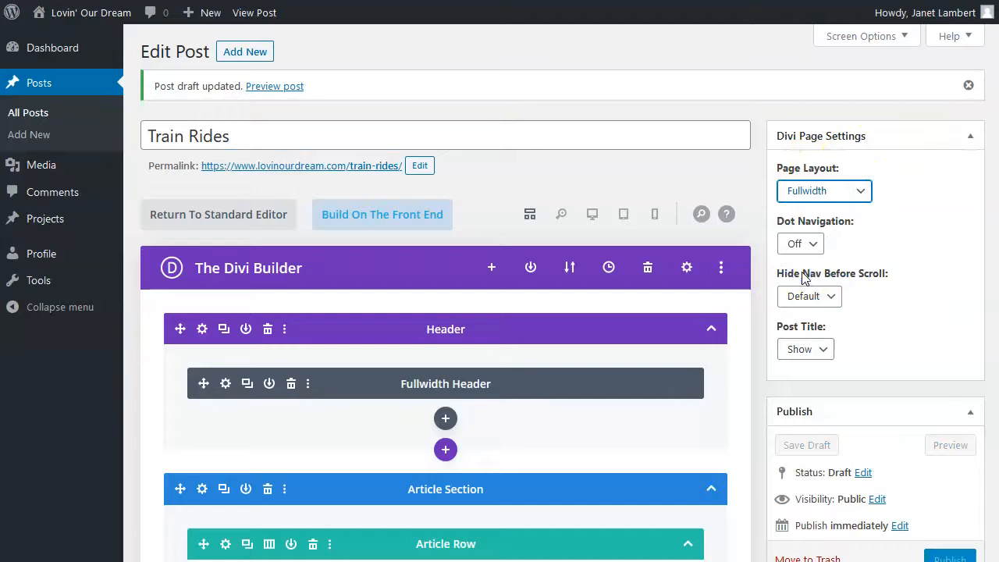
# Replace the Fullwidth Header module's placeholder background image with an uploaded railroad.jpg and save the module
pyautogui.scroll(-1, 721, 319)
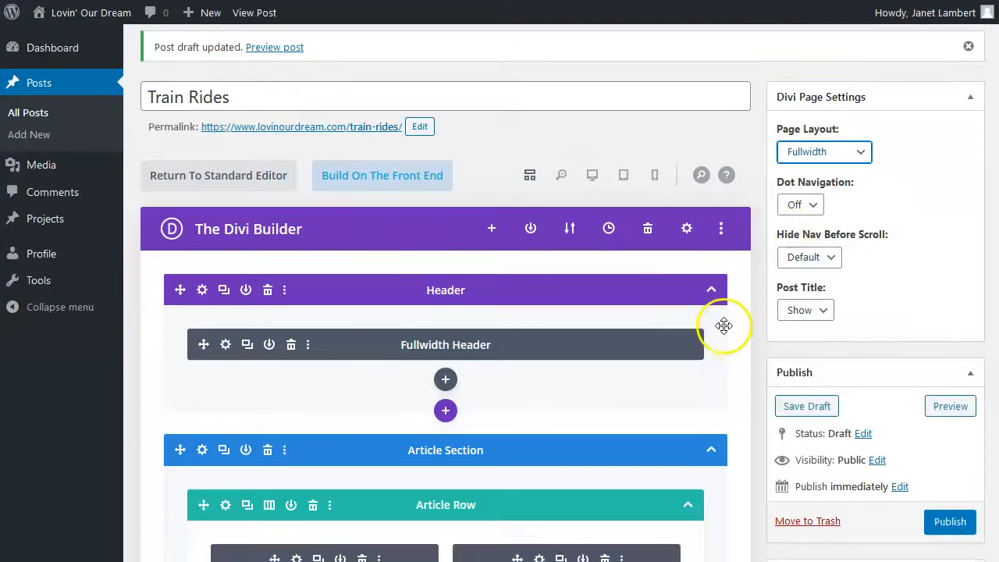
pyautogui.scroll(-1, 752, 330)
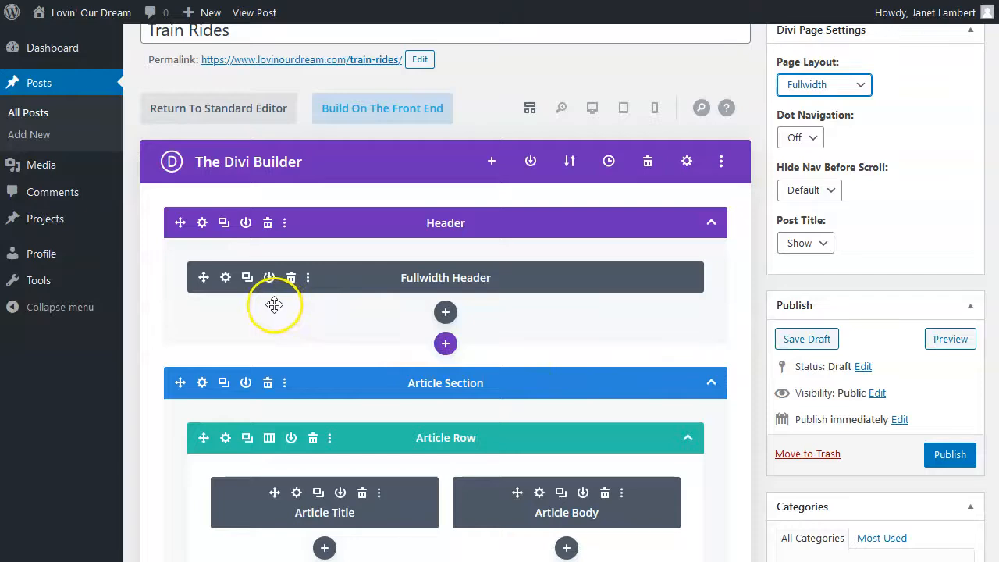
pyautogui.click(225, 278)
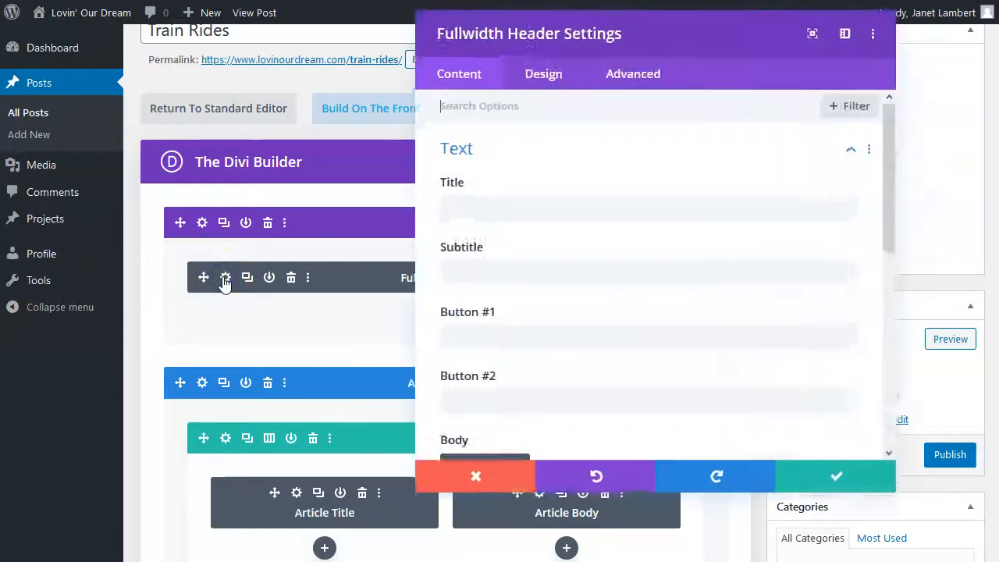
pyautogui.moveTo(875, 197); pyautogui.dragTo(887, 412)
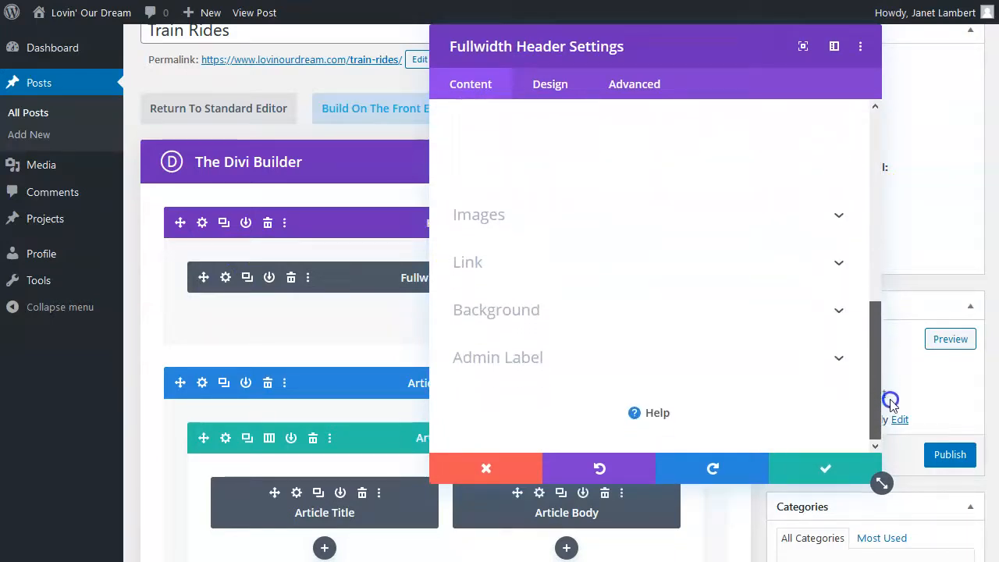
pyautogui.click(838, 309)
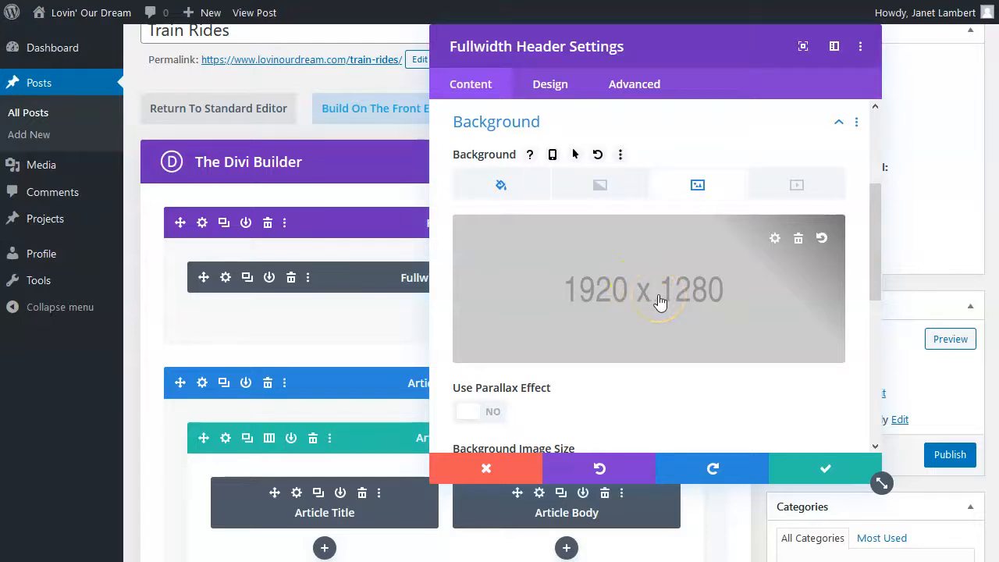
pyautogui.click(774, 240)
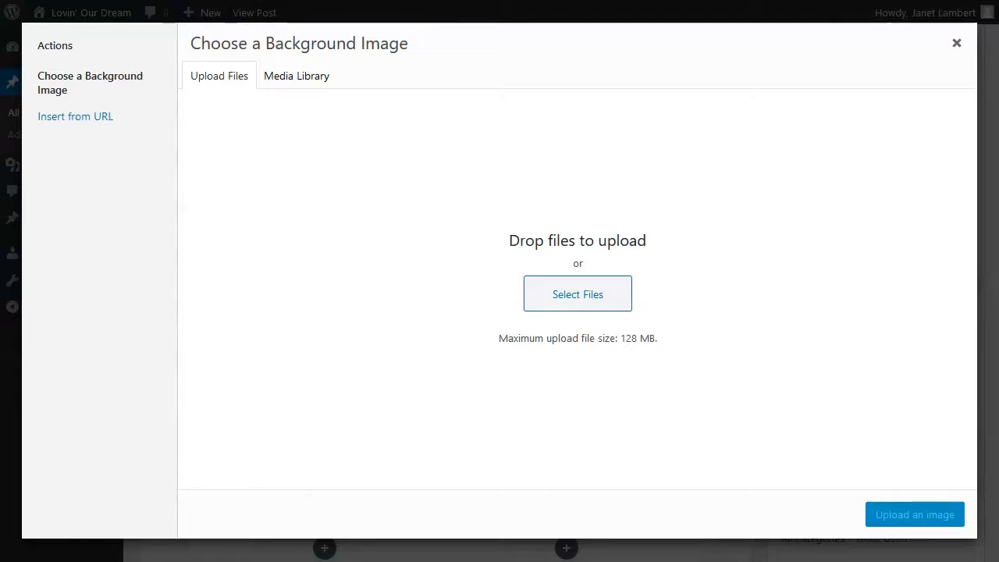
pyautogui.moveTo(0, 257); pyautogui.dragTo(546, 316)
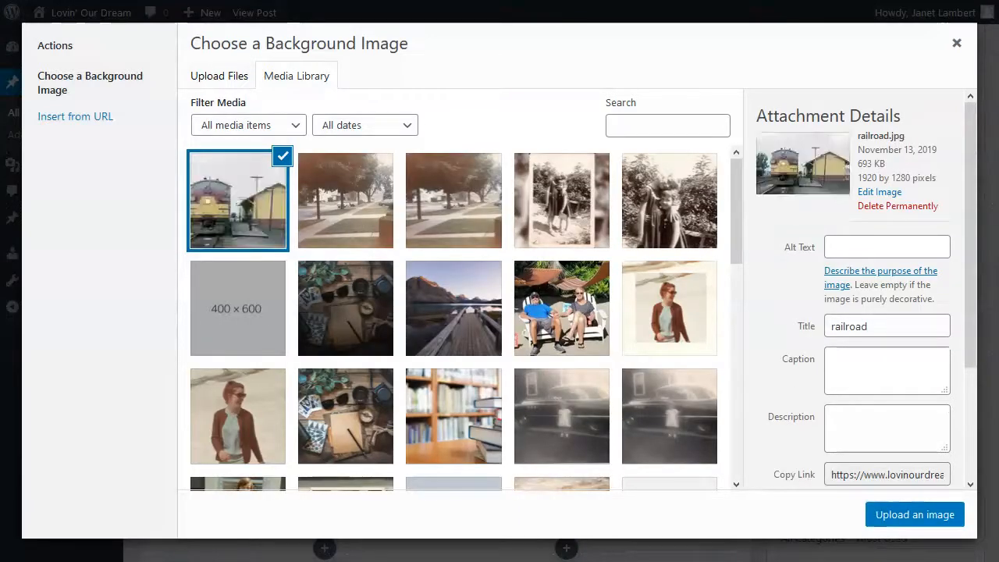
pyautogui.click(911, 518)
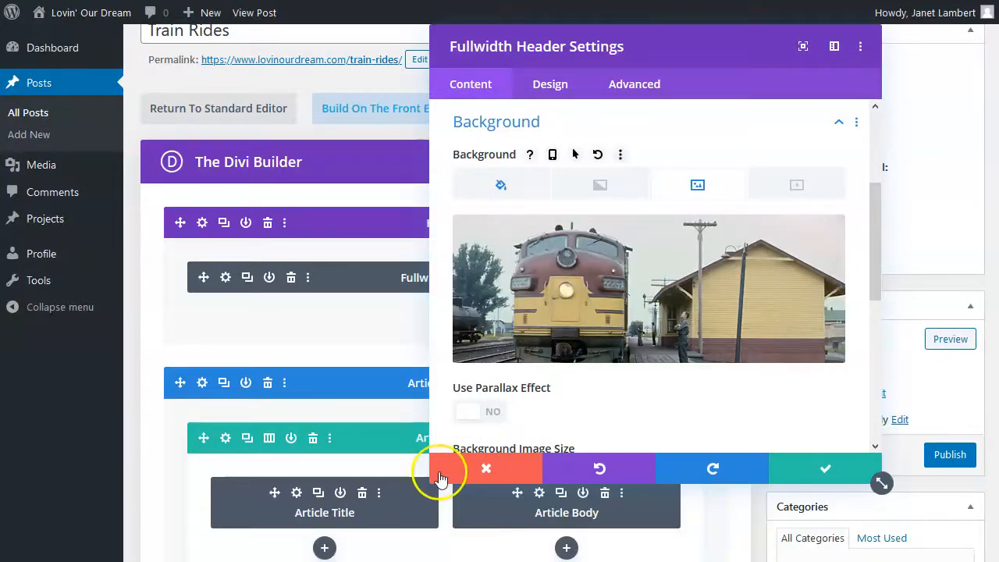
pyautogui.click(824, 470)
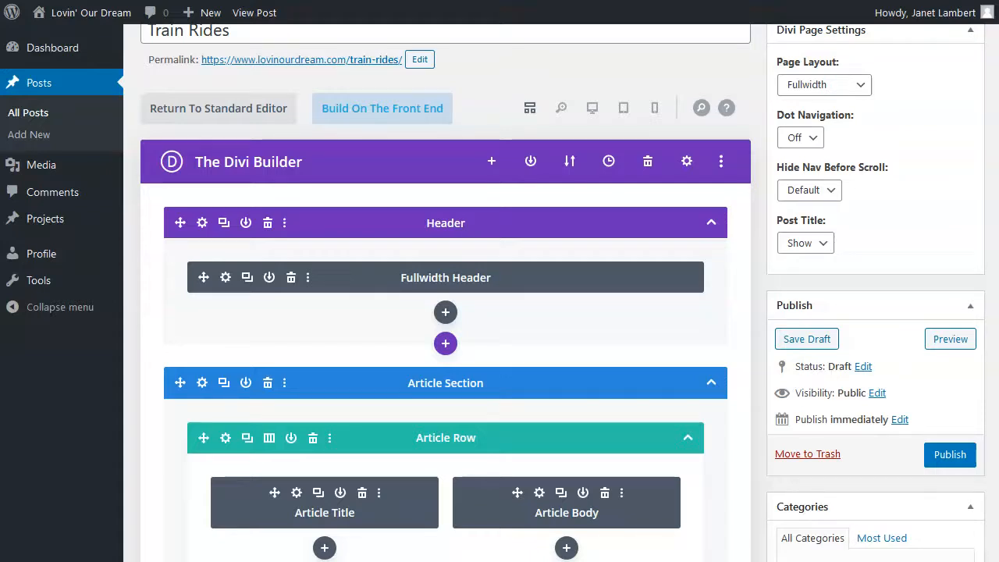
# Switch to Word and copy the heading "Train Rides" from Train Rides.docx
pyautogui.scroll(-3, 421, 515)
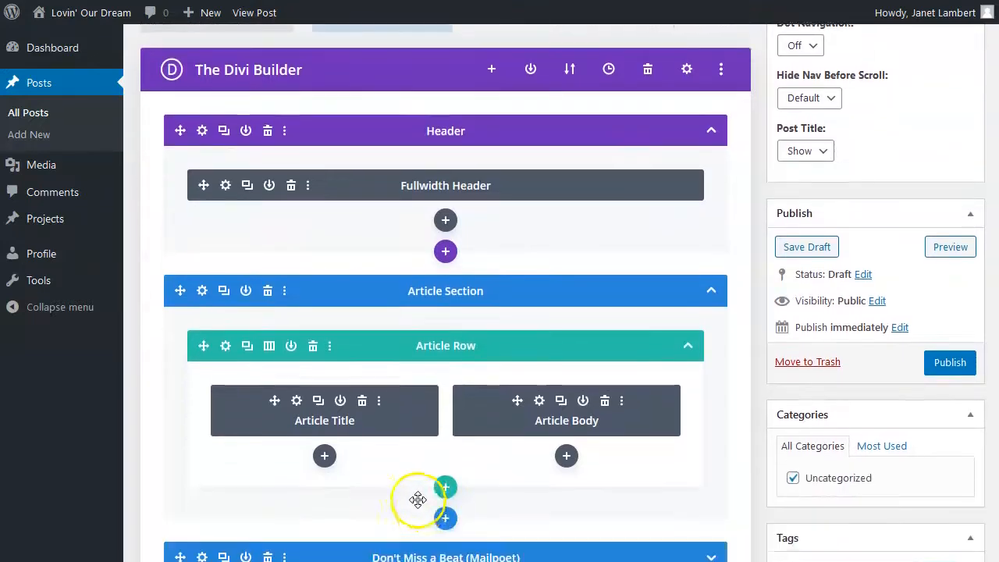
pyautogui.scroll(-2, 419, 458)
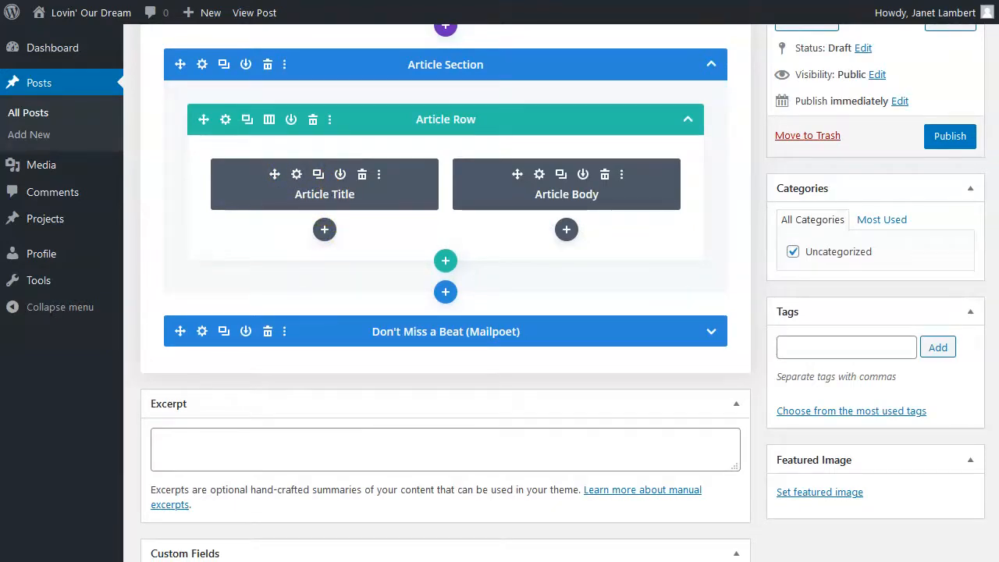
pyautogui.hotkey('alt', 'Tab')
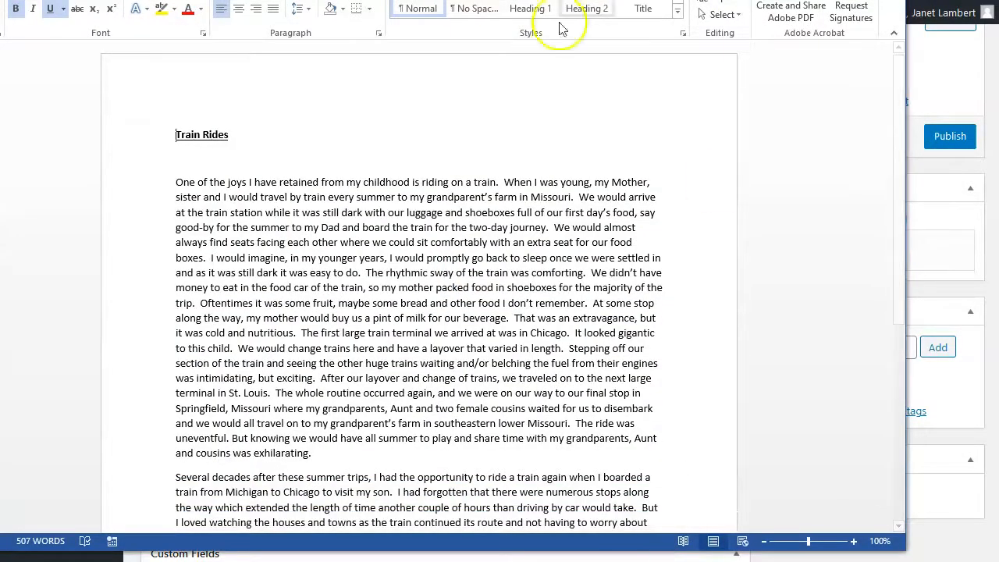
pyautogui.moveTo(586, 0); pyautogui.dragTo(647, 46)
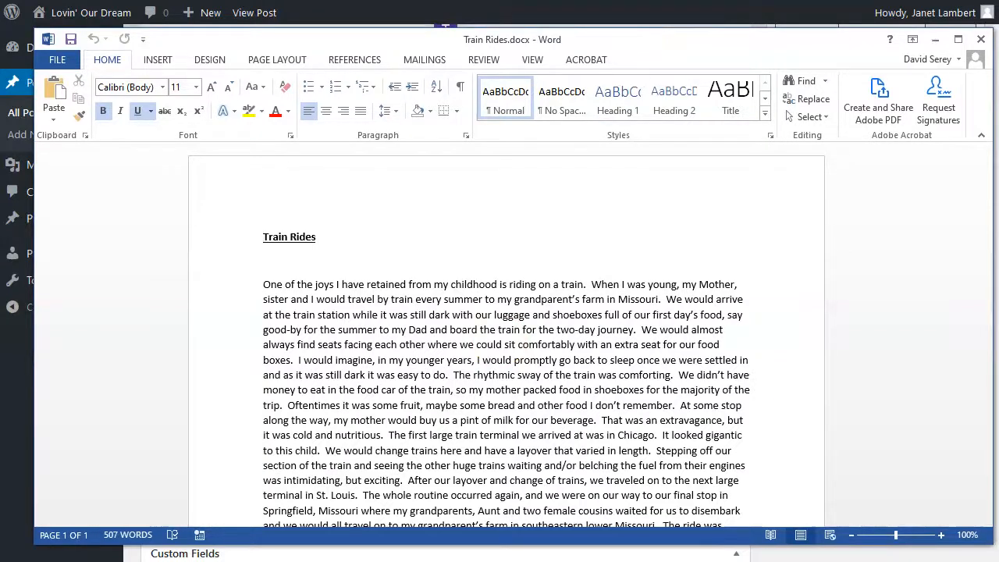
pyautogui.scroll(-1, 316, 237)
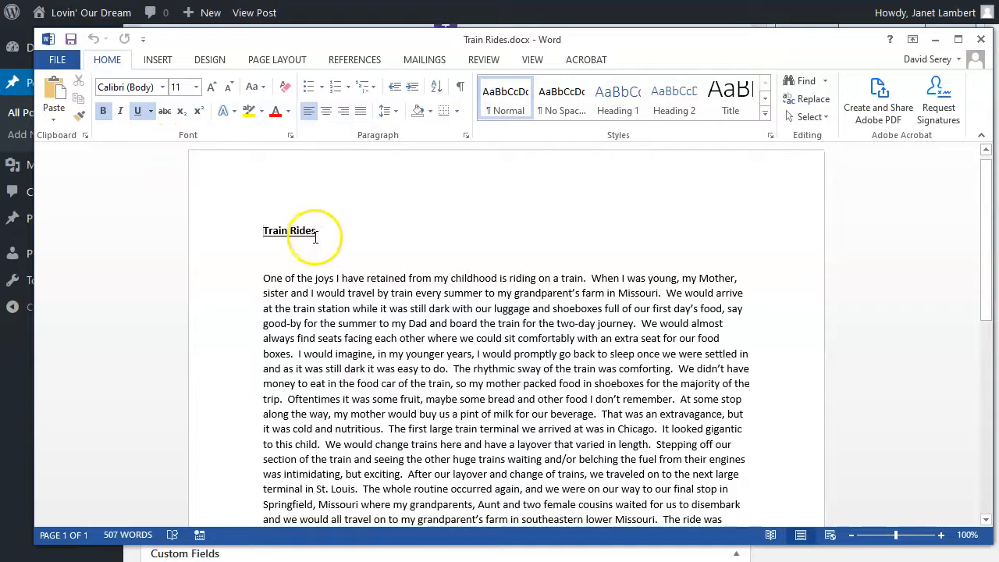
pyautogui.moveTo(315, 234); pyautogui.dragTo(263, 232)
pyautogui.hotkey('ctrl', 'c')
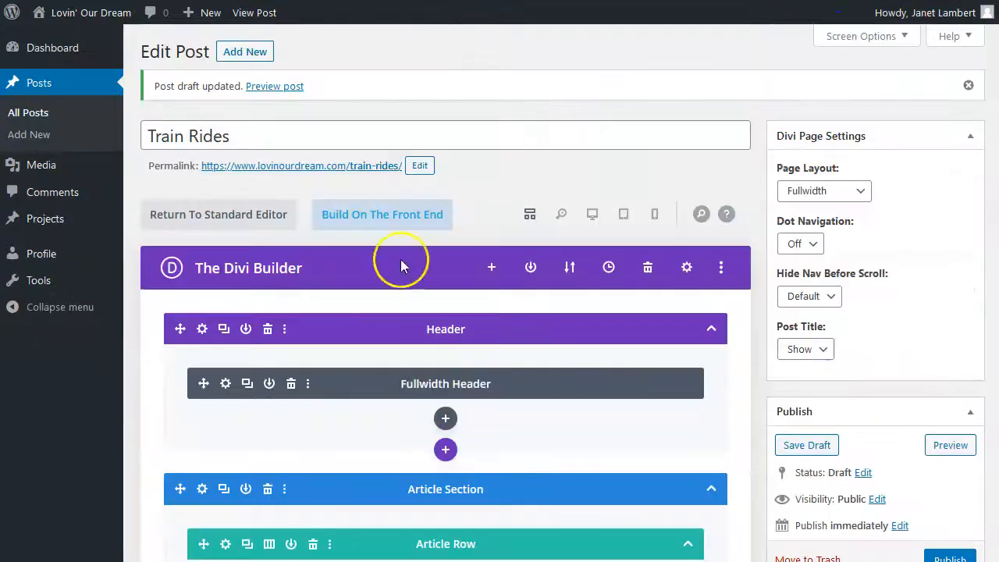
# Replace the Article Title module's title with the copied text "Train Rides" and save the module
pyautogui.scroll(-5, 390, 437)
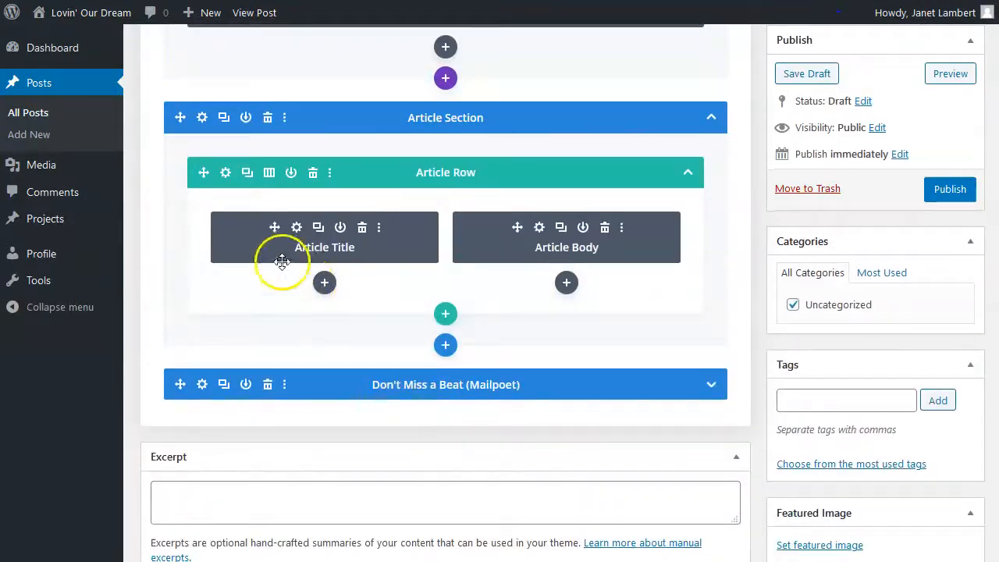
pyautogui.click(297, 227)
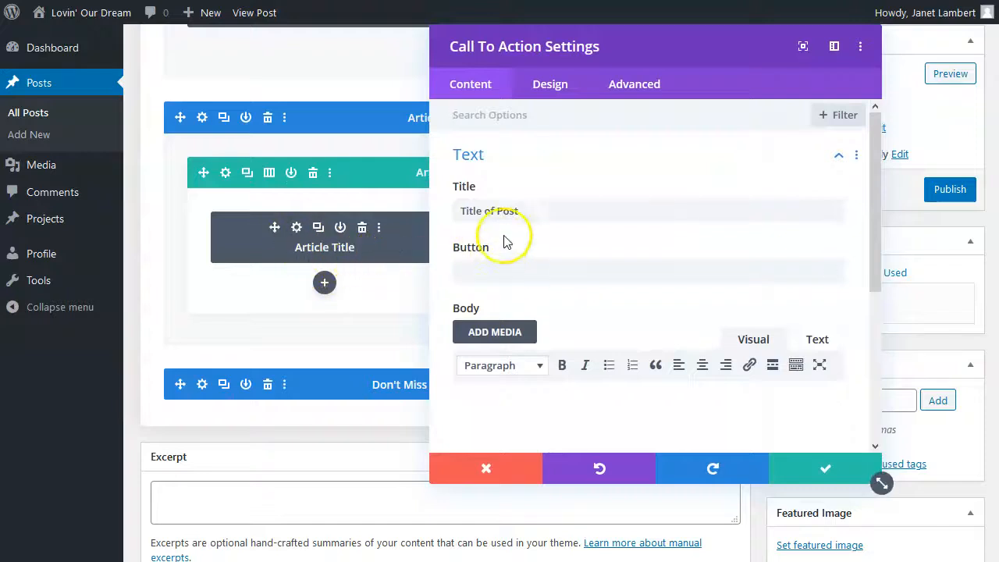
pyautogui.moveTo(525, 209); pyautogui.dragTo(443, 209)
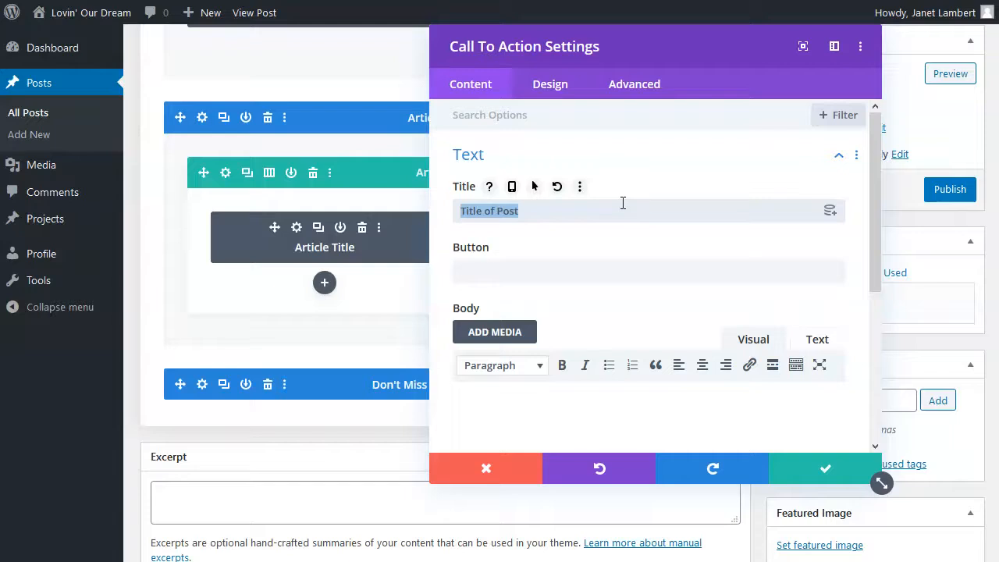
pyautogui.hotkey('ctrl', 'v')
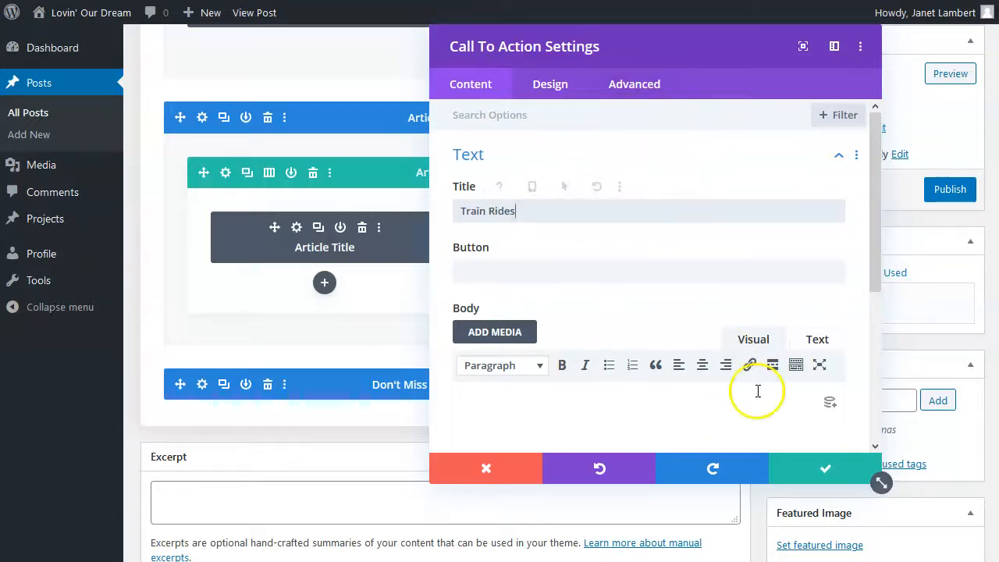
pyautogui.click(828, 477)
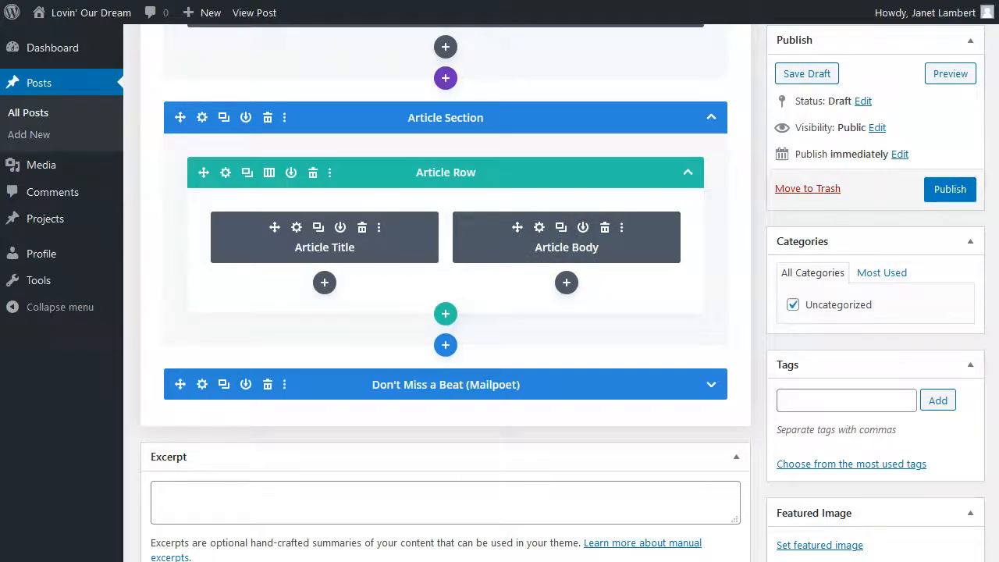
# Switch to Word, copy all body paragraphs below the heading in Train Rides.docx, and return to the WordPress post editor
pyautogui.hotkey('alt', 'Tab')
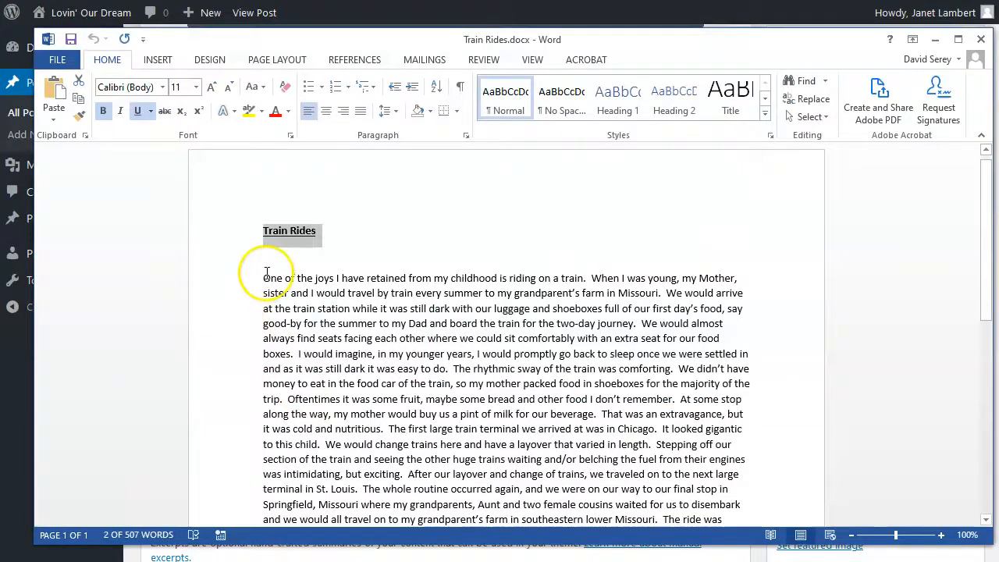
pyautogui.moveTo(264, 279); pyautogui.dragTo(424, 370)
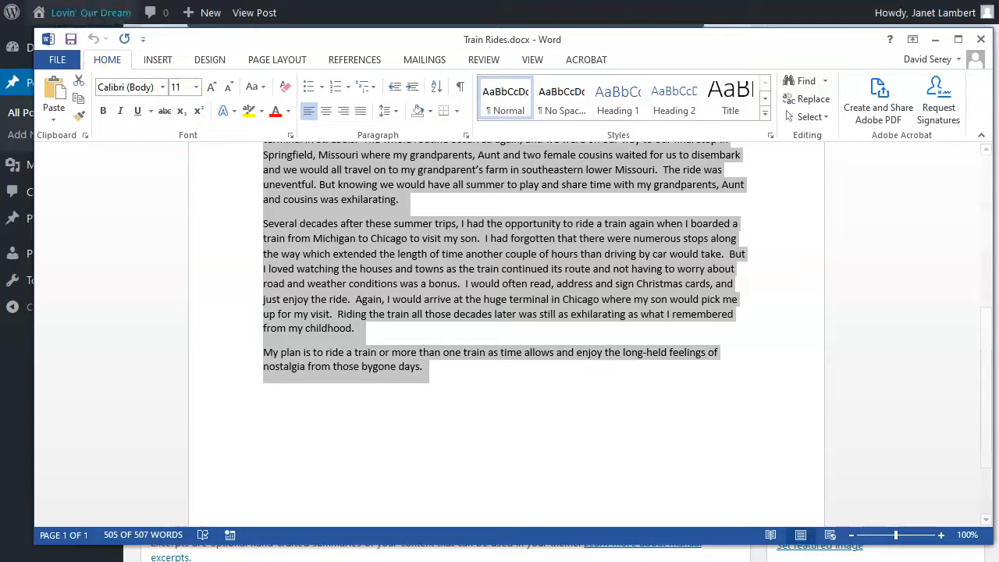
pyautogui.hotkey('alt', 'Tab')
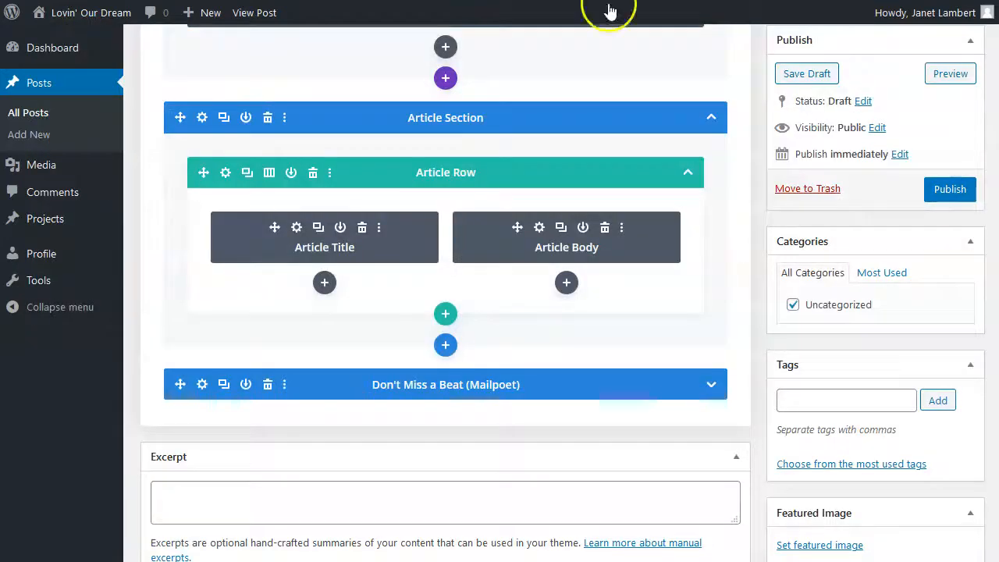
# Replace all placeholder text in the Article Body module with the copied Word paragraphs, check the pasted text, and save the module
pyautogui.click(541, 228)
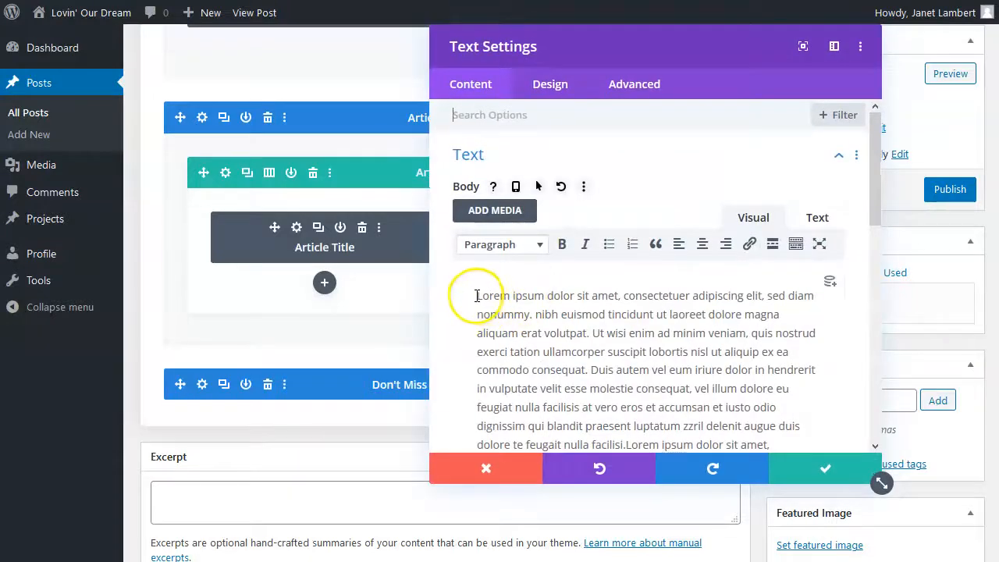
pyautogui.moveTo(477, 294); pyautogui.dragTo(700, 424)
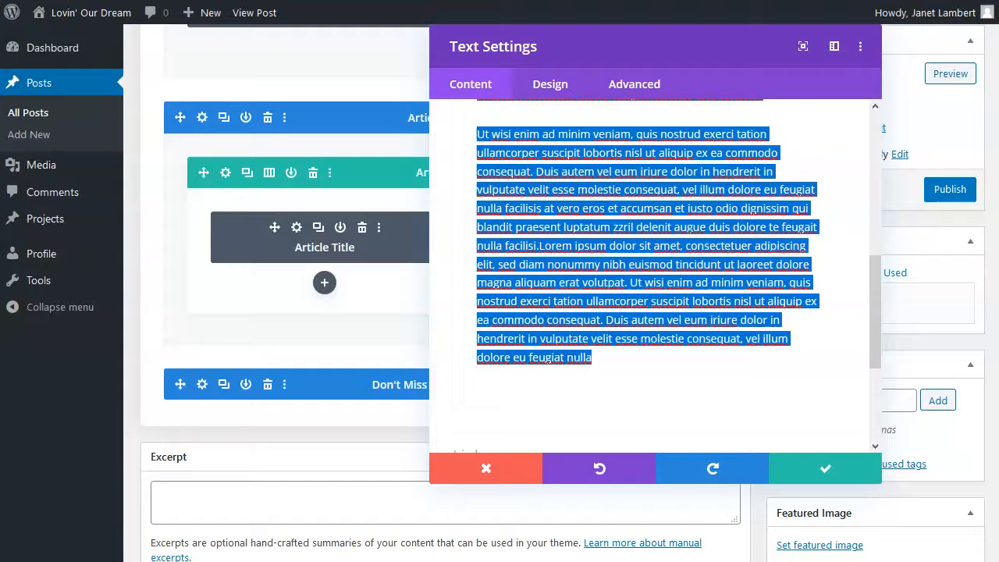
pyautogui.hotkey('ctrl', 'v')
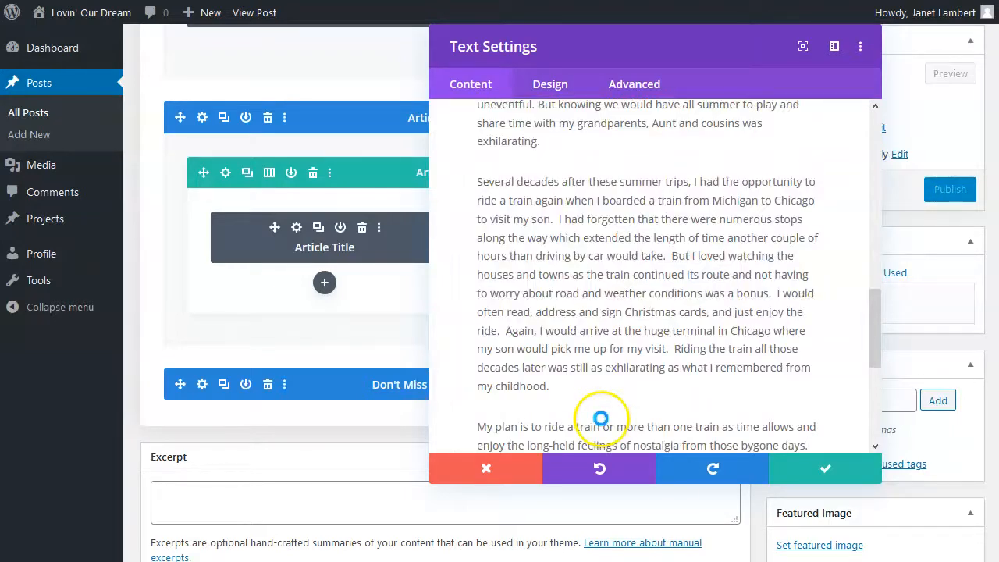
pyautogui.scroll(5, 791, 371)
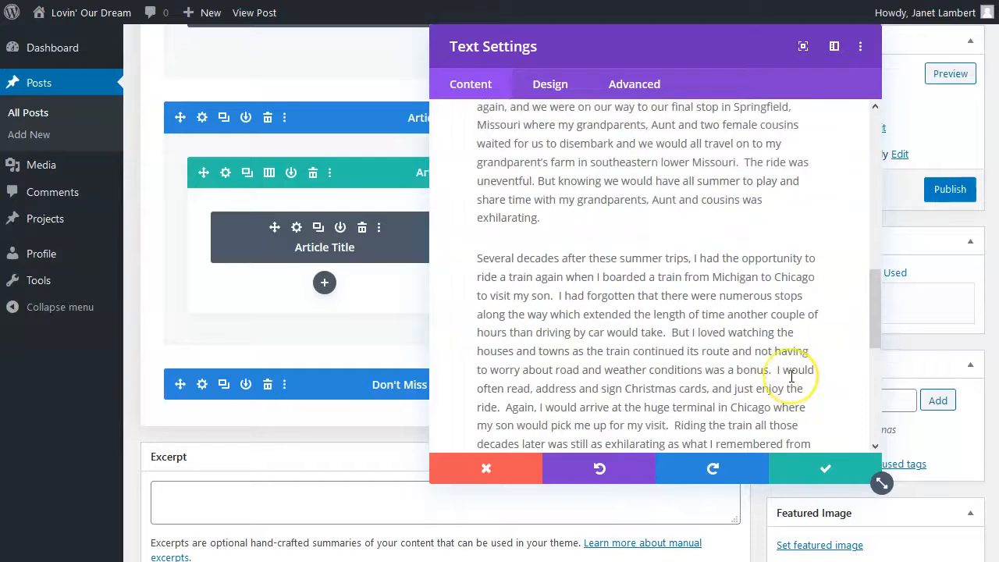
pyautogui.scroll(5, 791, 376)
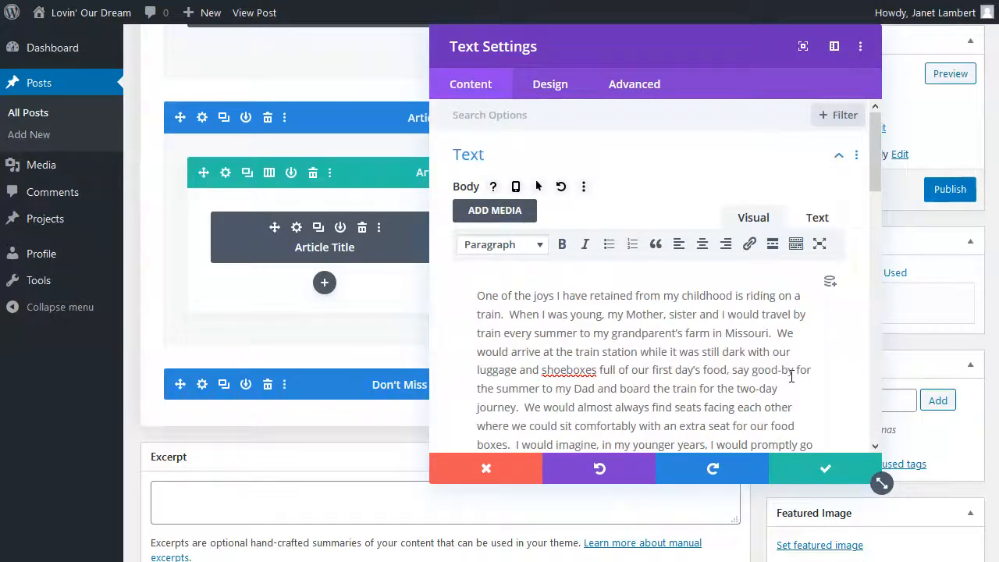
pyautogui.scroll(-8, 791, 376)
pyautogui.scroll(-5, 791, 376)
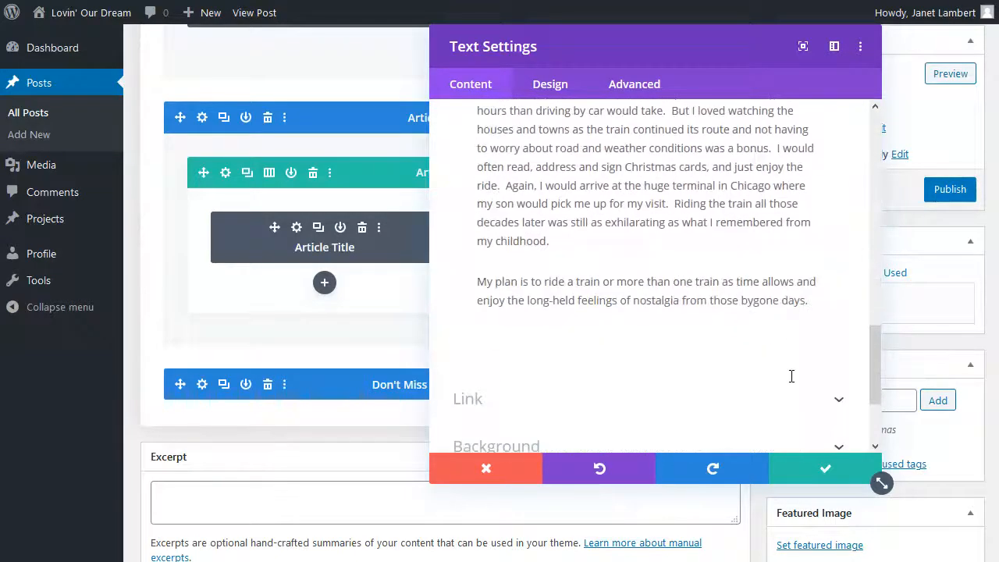
pyautogui.scroll(6, 664, 290)
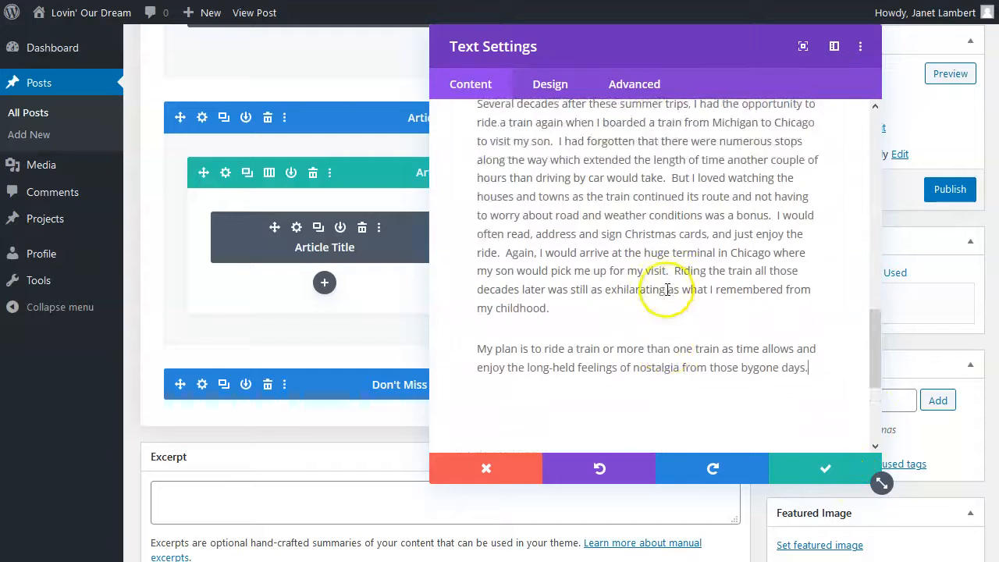
pyautogui.click(815, 467)
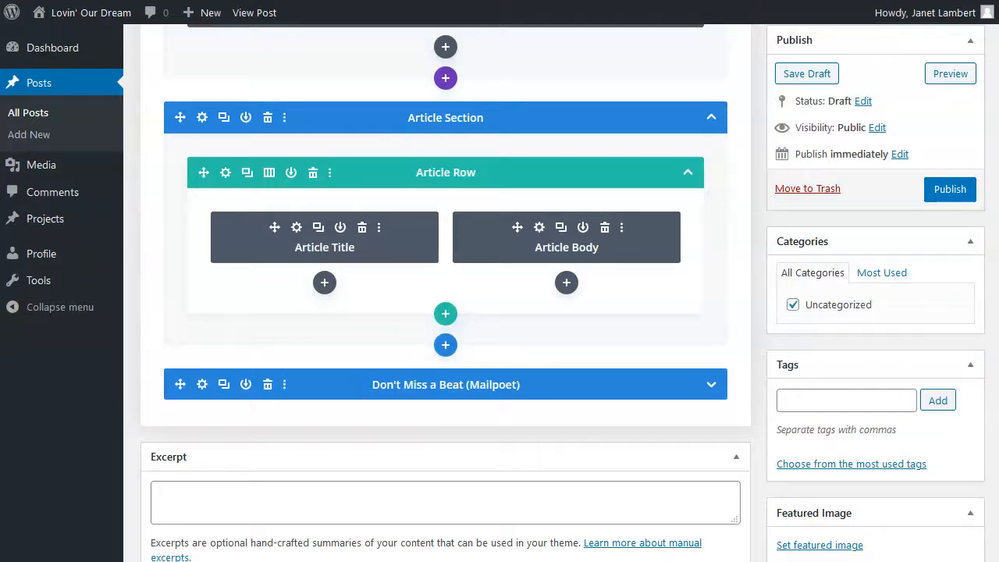
# Upload railroad_feature.jpg and set it as the post's featured image
pyautogui.scroll(-2, 445, 292)
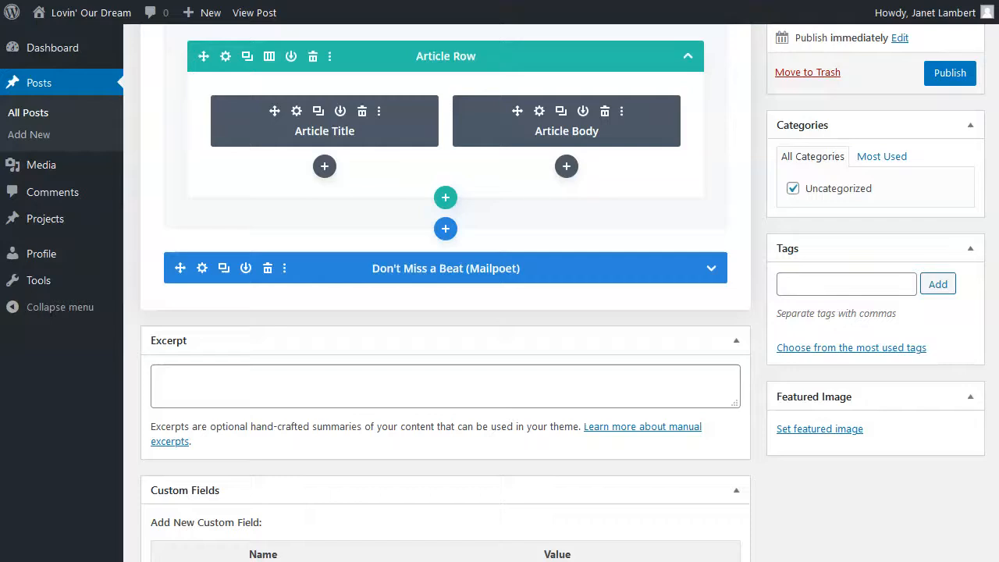
pyautogui.click(807, 437)
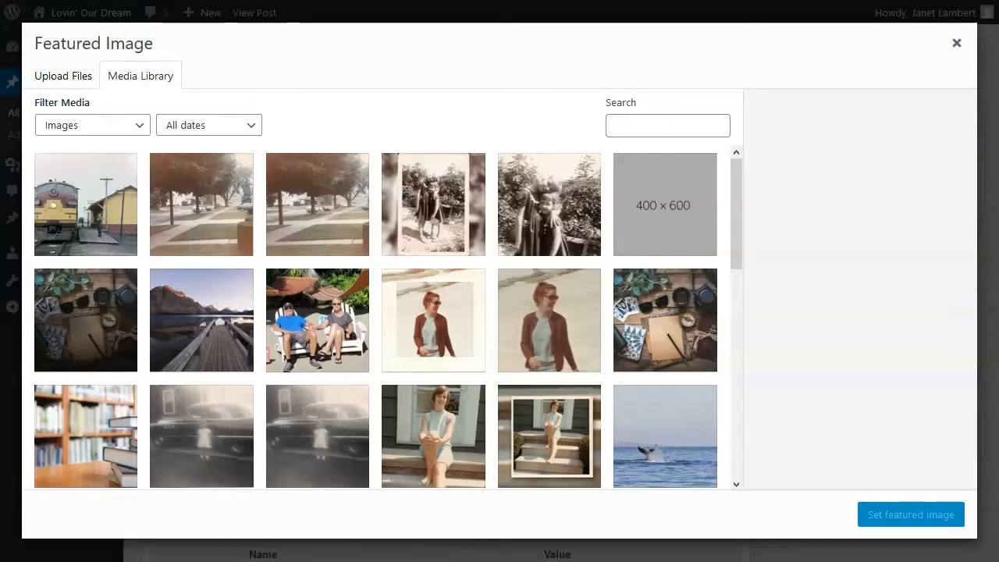
pyautogui.click(65, 83)
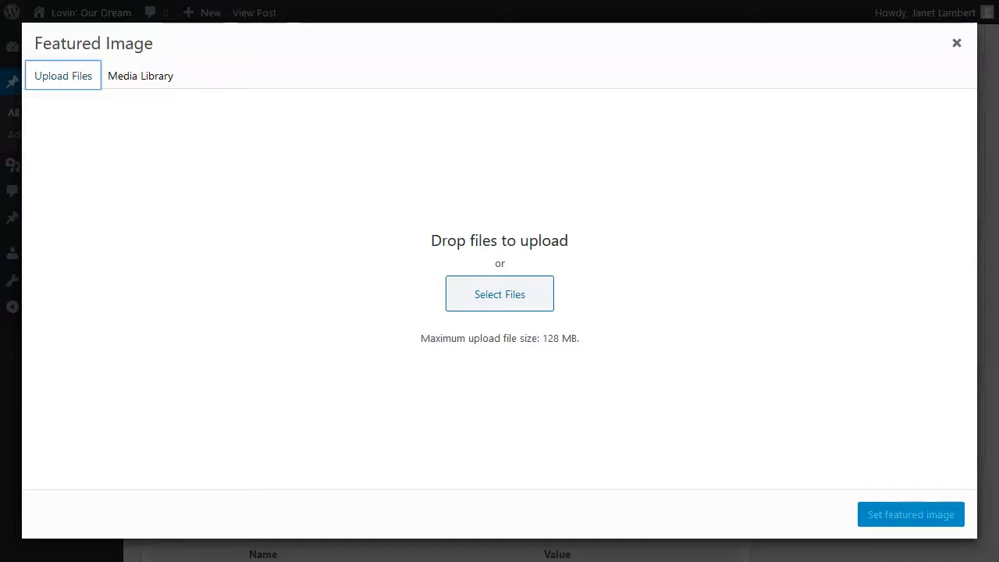
pyautogui.moveTo(390, 1); pyautogui.dragTo(407, 276)
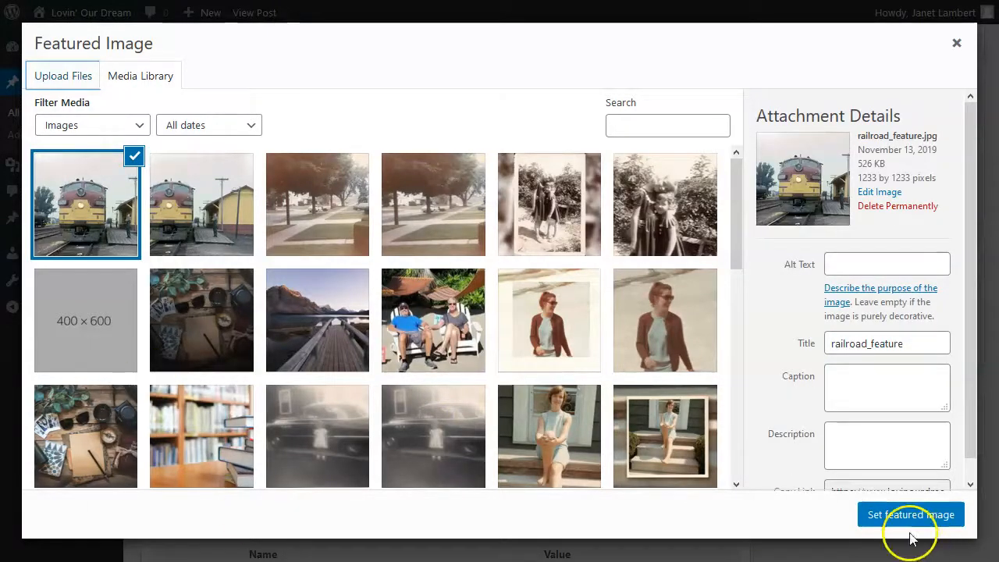
pyautogui.click(895, 517)
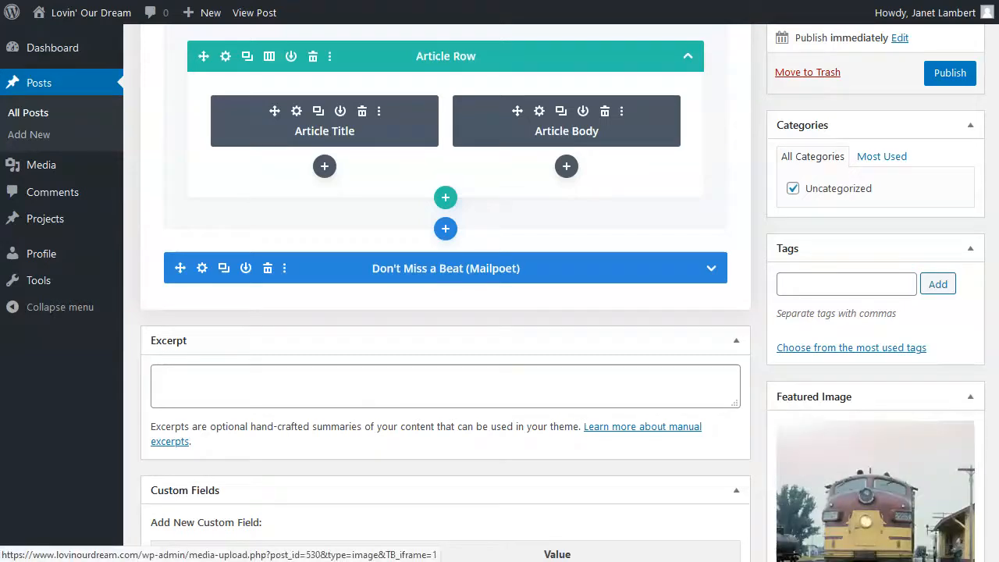
# Publish the post and open its live page in a new browser tab
pyautogui.scroll(3, 994, 249)
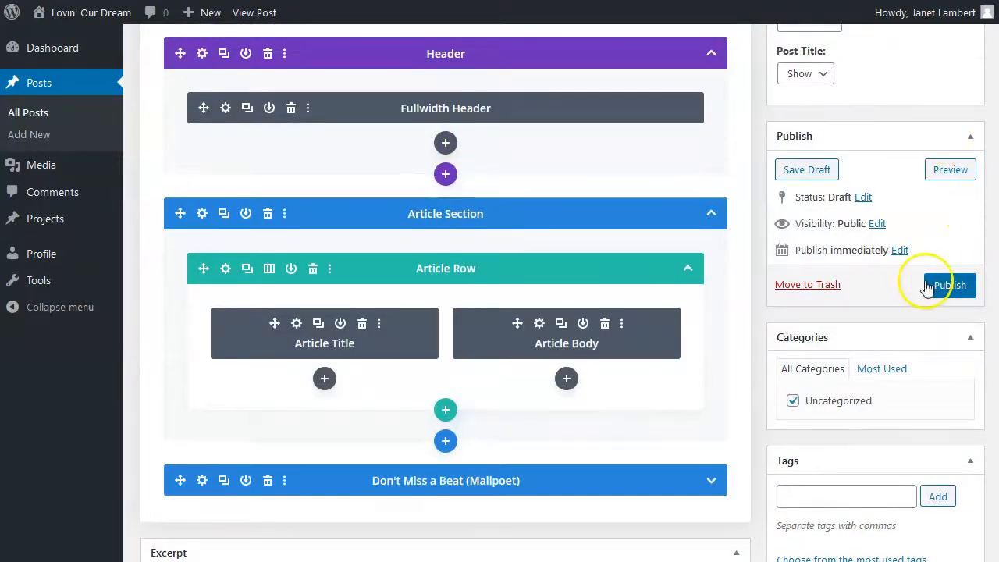
pyautogui.click(950, 285)
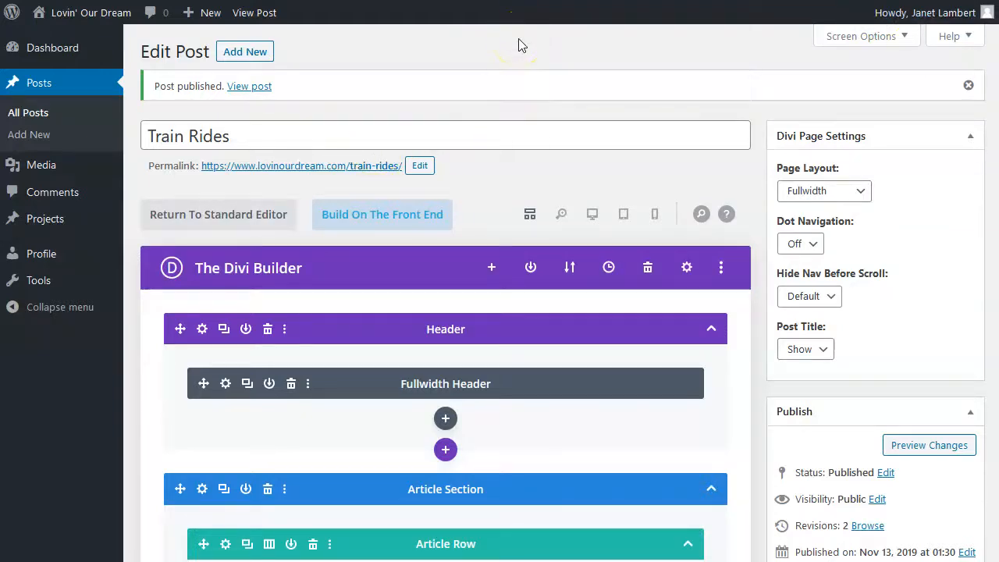
pyautogui.rightClick(248, 89)
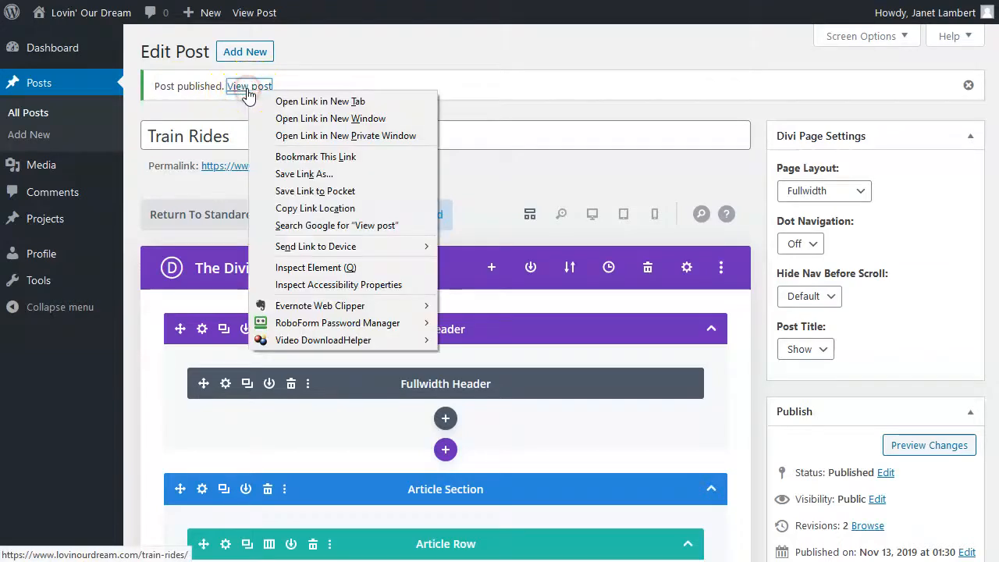
pyautogui.click(293, 99)
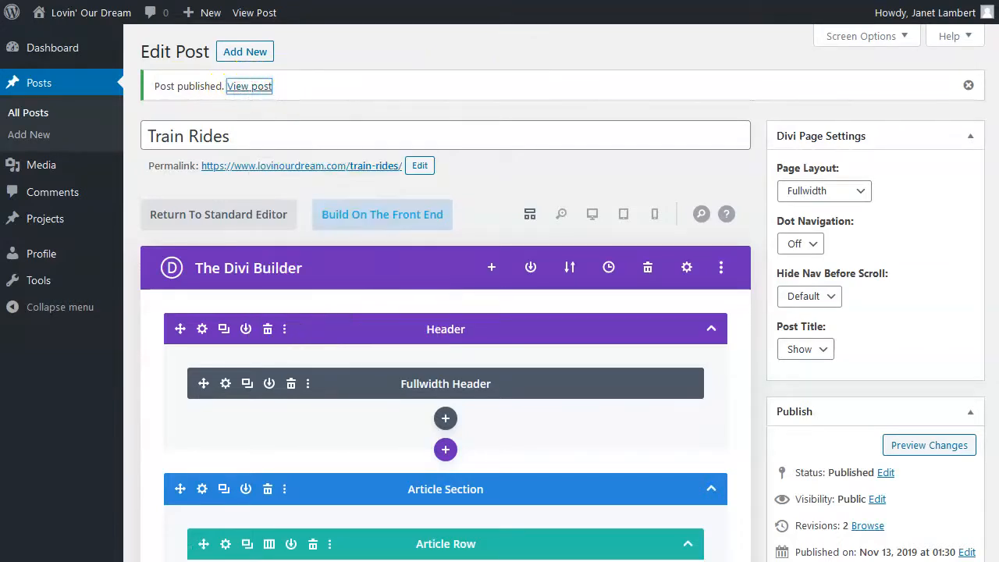
pyautogui.hotkey('ctrl', 'Tab')
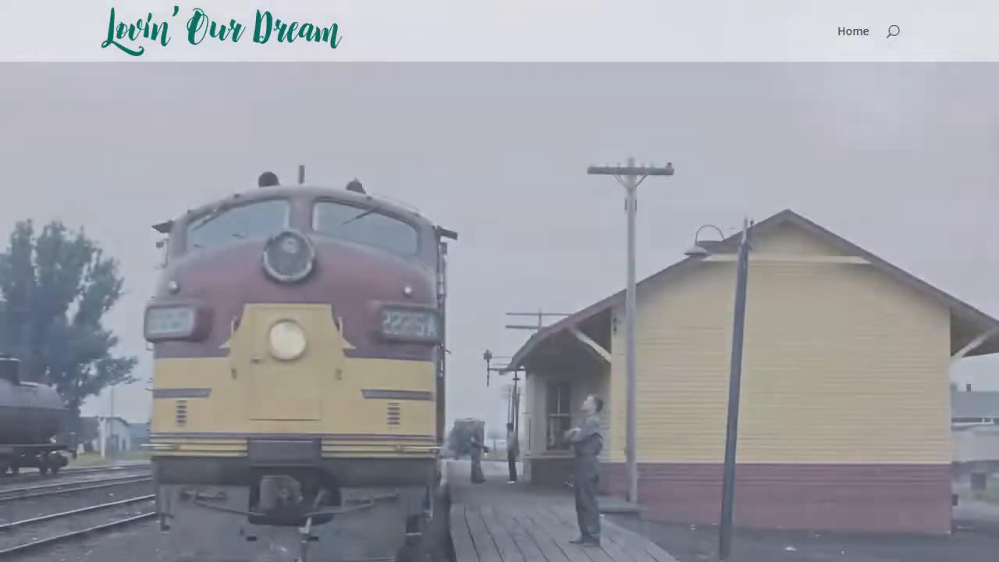
# Review the published Train Rides page from the header image through the article text to the newsletter section
pyautogui.scroll(-5, 688, 391)
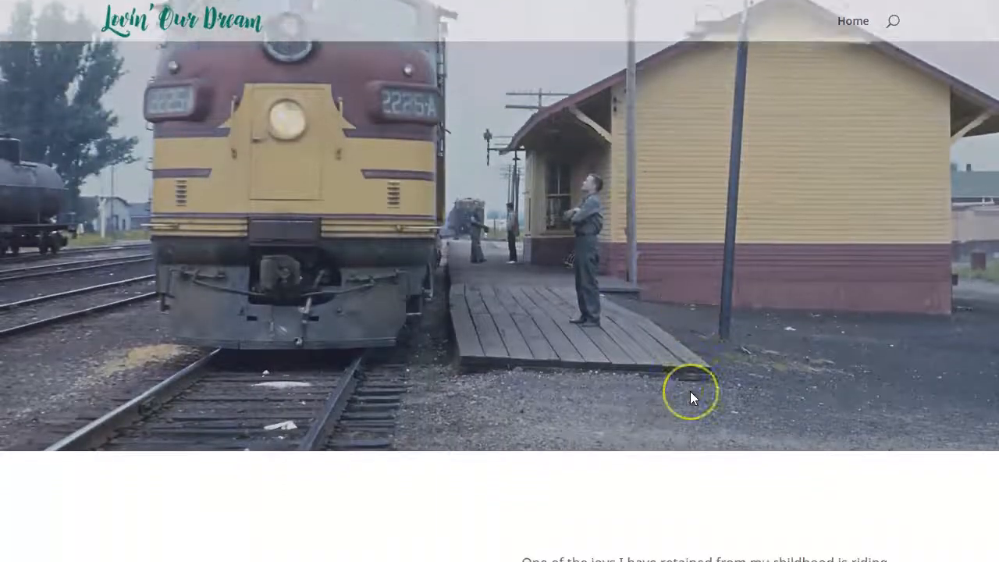
pyautogui.scroll(-5, 690, 398)
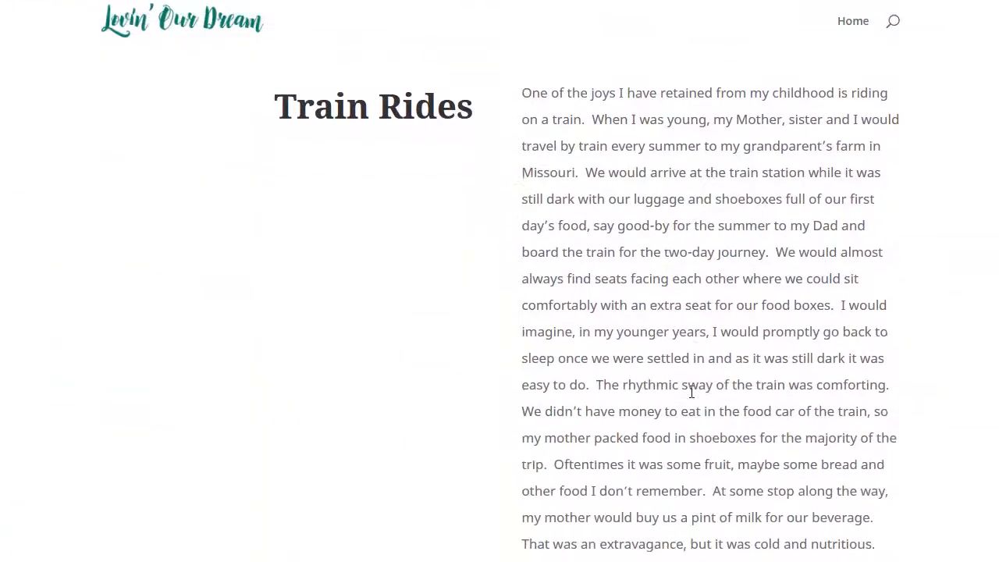
pyautogui.scroll(-5, 691, 392)
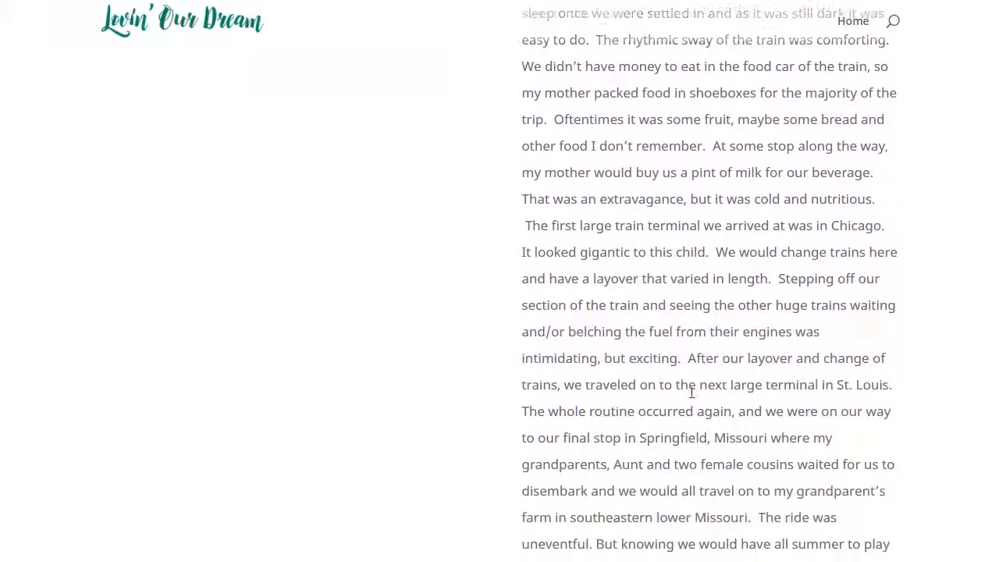
pyautogui.scroll(-8, 691, 391)
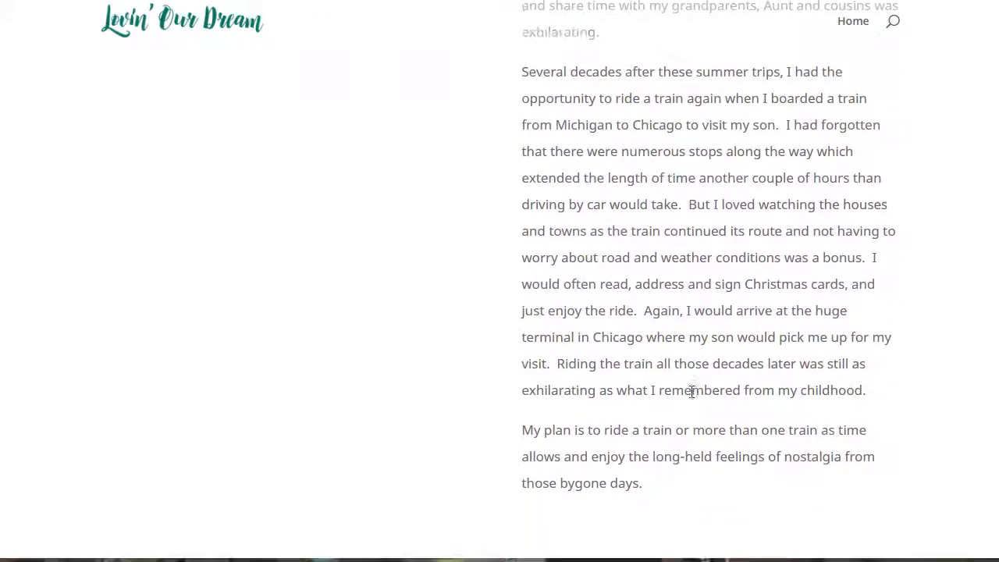
pyautogui.scroll(-3, 690, 398)
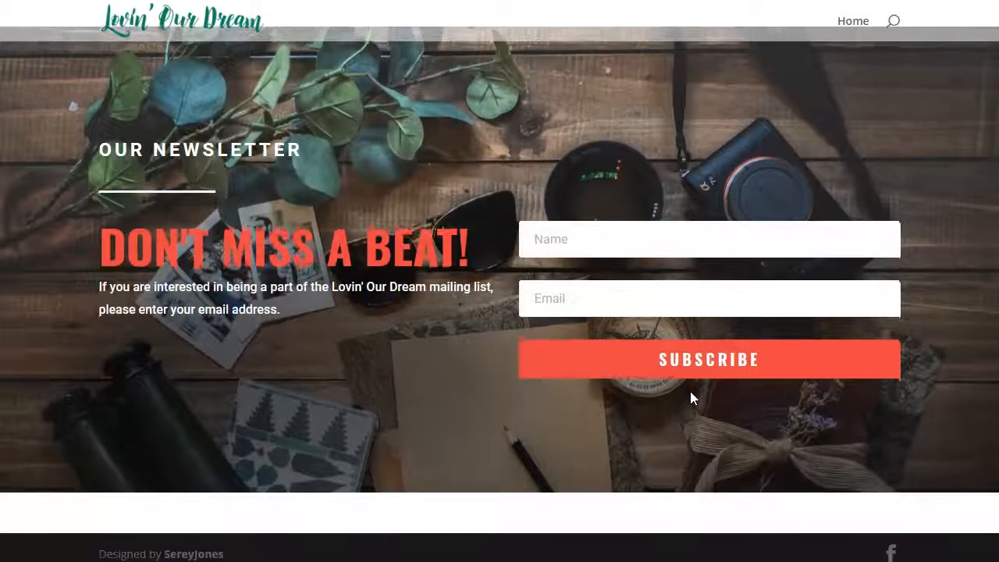
pyautogui.scroll(1, 691, 392)
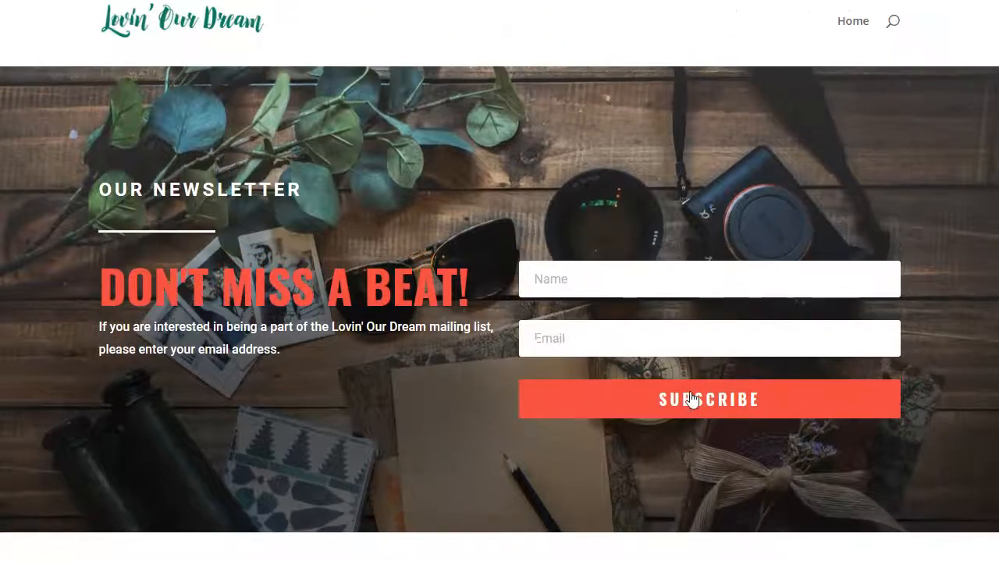
pyautogui.scroll(2, 691, 393)
pyautogui.scroll(15, 690, 391)
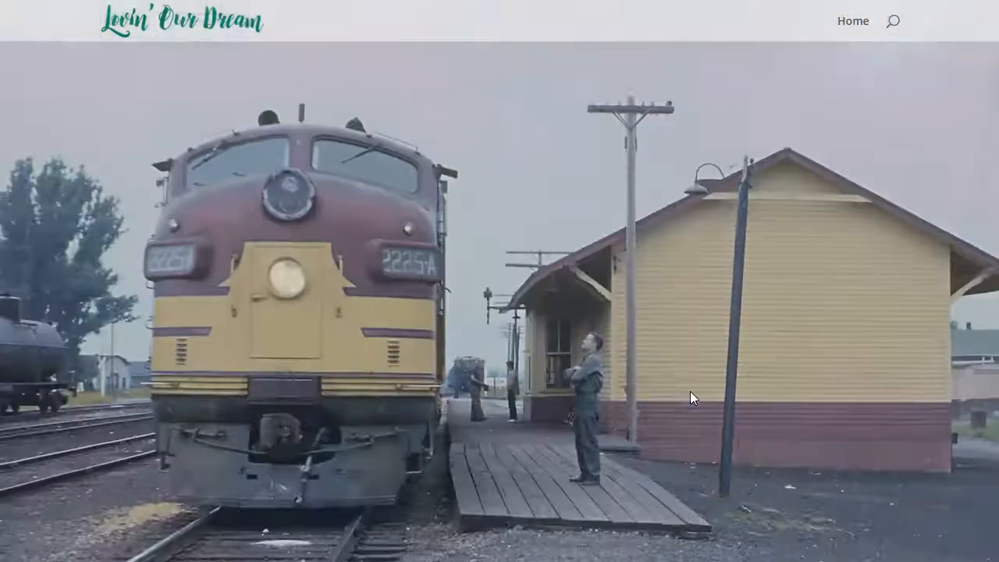
# Check the Train Rides card among the home page's Articles, and open the full list of blog posts
pyautogui.click(849, 35)
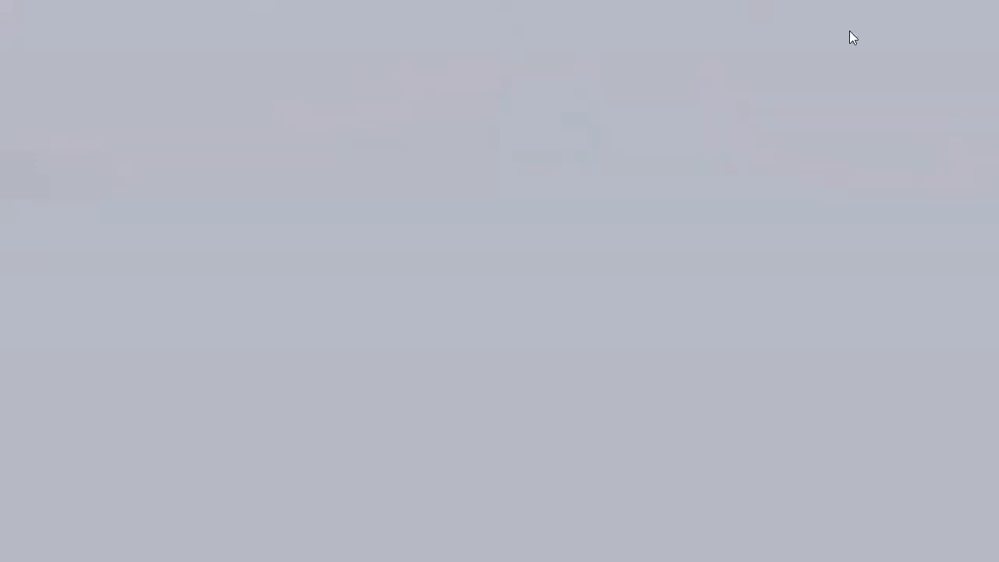
pyautogui.scroll(-7, 838, 189)
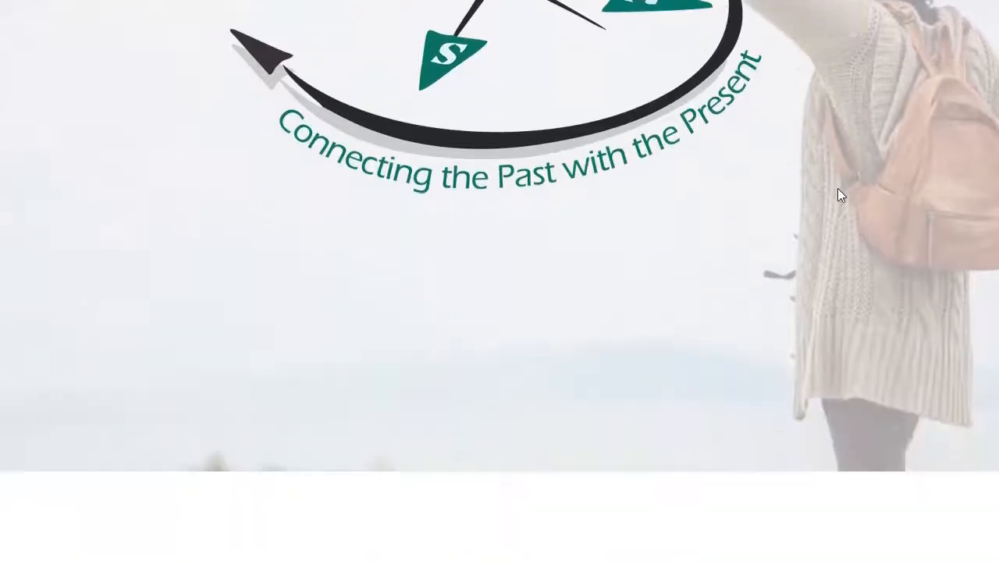
pyautogui.scroll(-3, 837, 195)
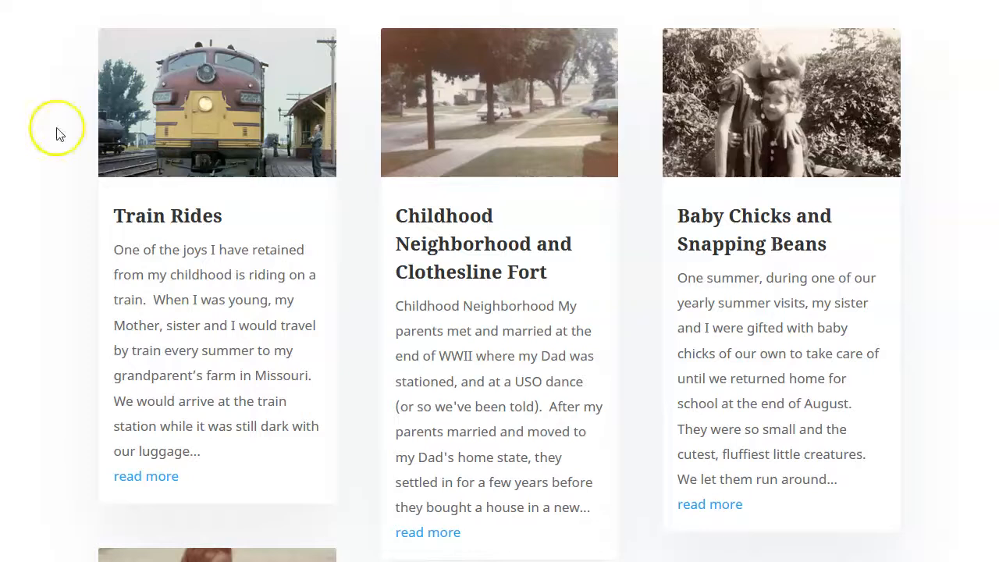
pyautogui.scroll(-1, 569, 179)
pyautogui.scroll(-6, 569, 181)
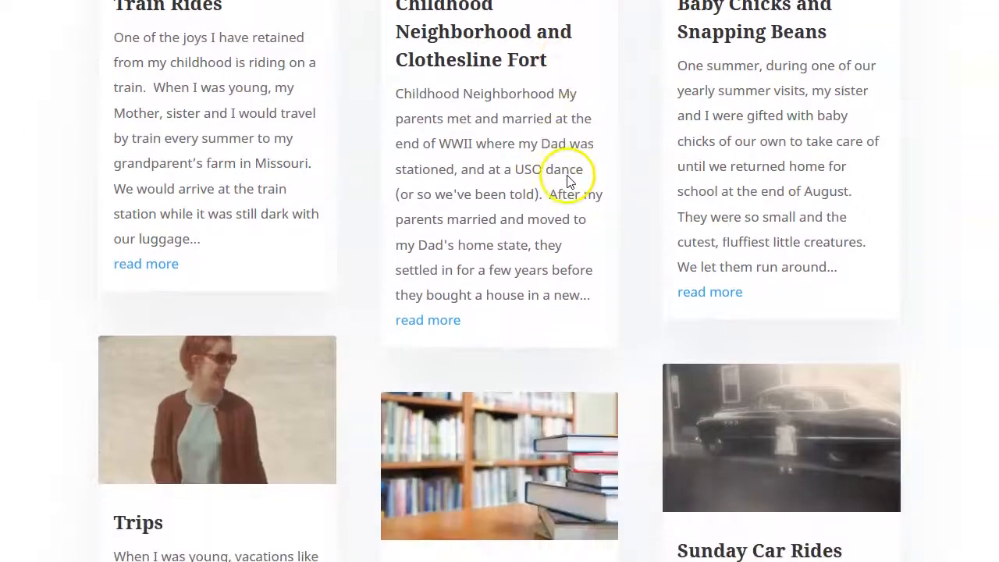
pyautogui.scroll(-3, 569, 178)
pyautogui.scroll(10, 403, 182)
pyautogui.scroll(1, 335, 172)
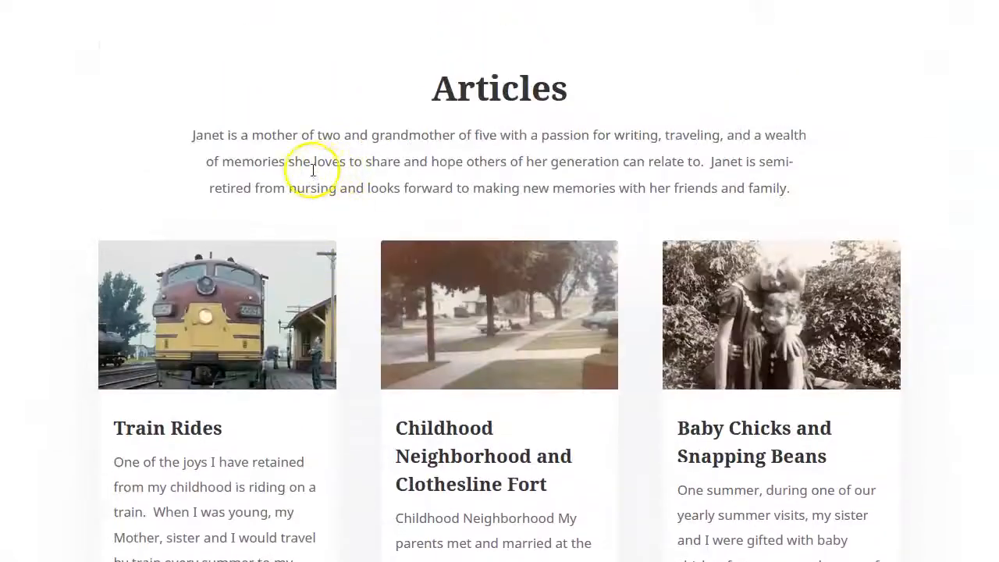
pyautogui.scroll(-6, 319, 183)
pyautogui.scroll(4, 294, 191)
pyautogui.scroll(2, 293, 191)
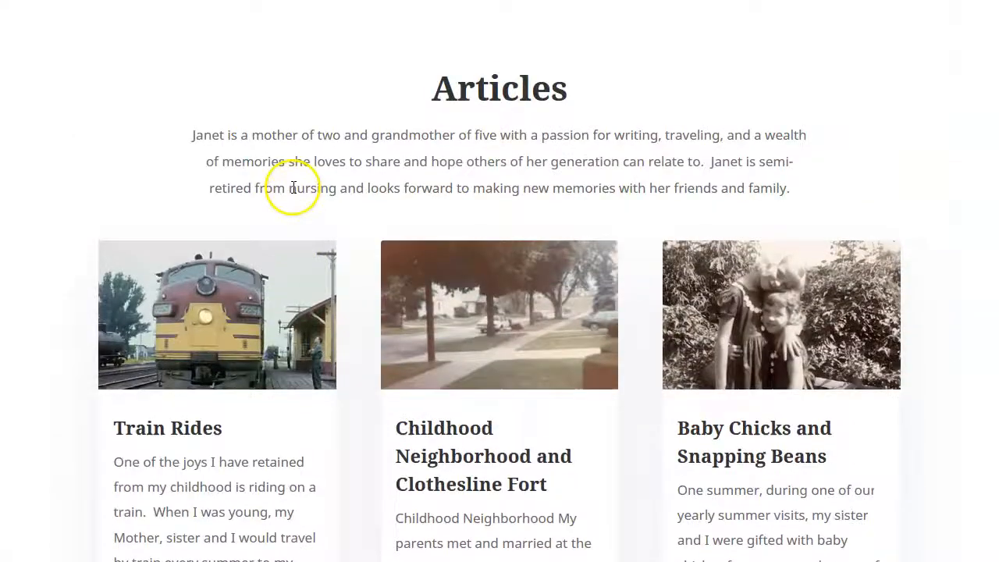
pyautogui.scroll(-1, 346, 372)
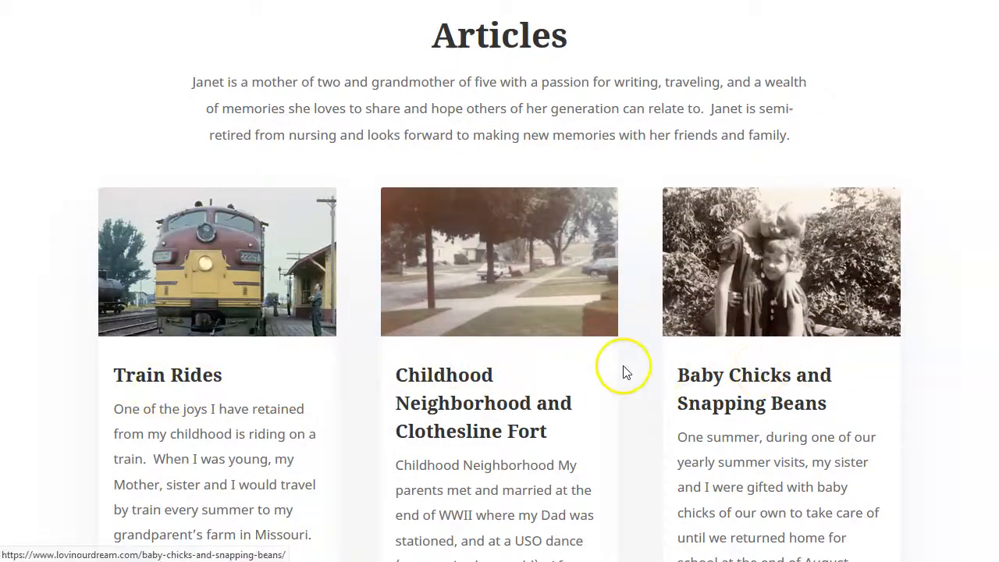
pyautogui.scroll(-7, 624, 372)
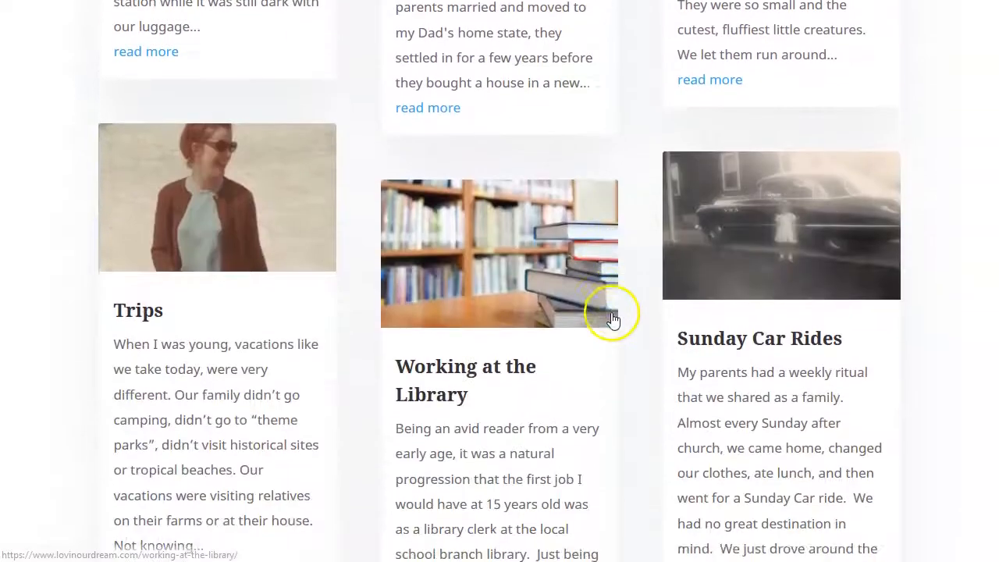
pyautogui.scroll(-6, 613, 319)
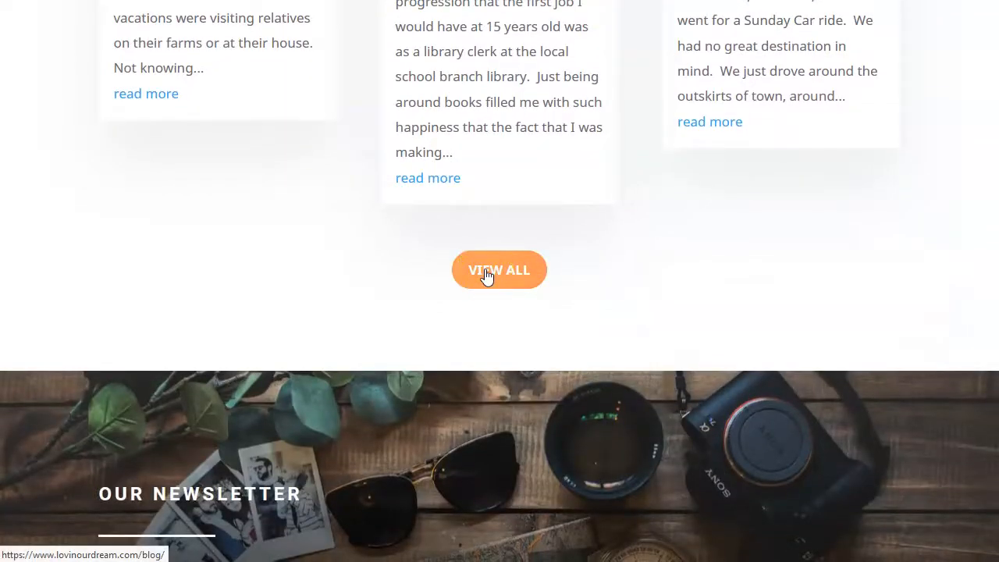
pyautogui.click(516, 253)
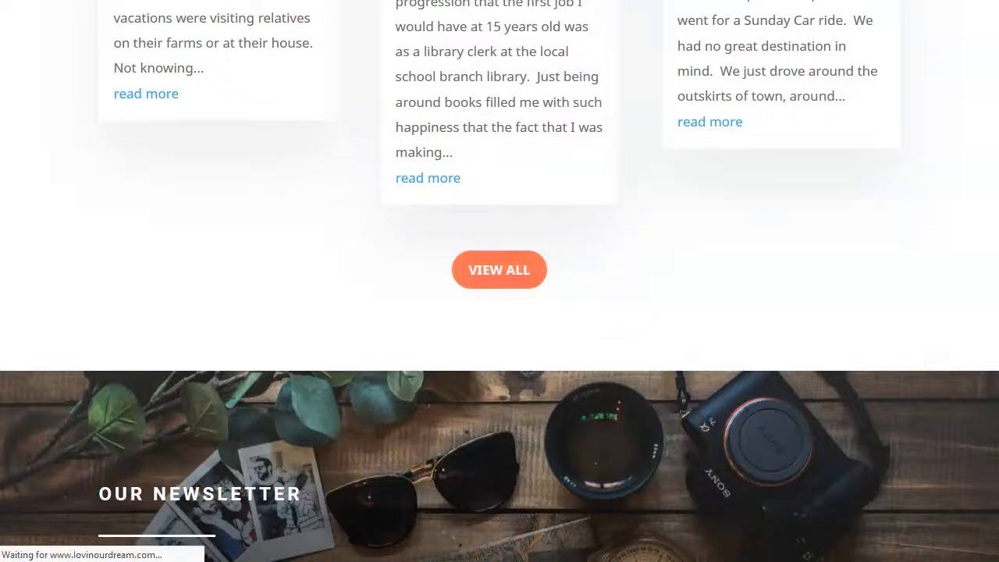
# Look through the full list of blog posts from its last entry back to the Train Rides card
pyautogui.scroll(-10, 788, 229)
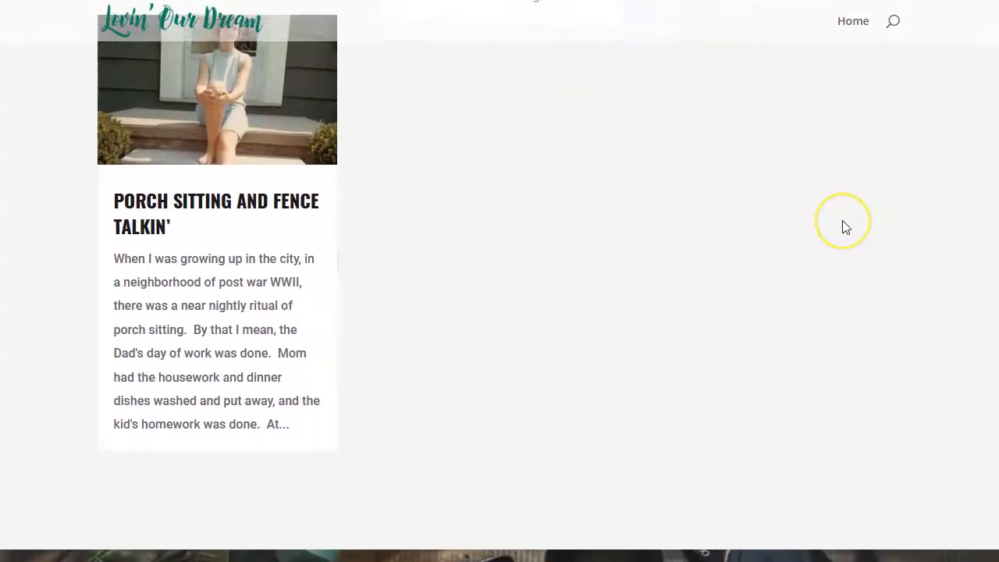
pyautogui.scroll(8, 842, 227)
pyautogui.scroll(7, 842, 227)
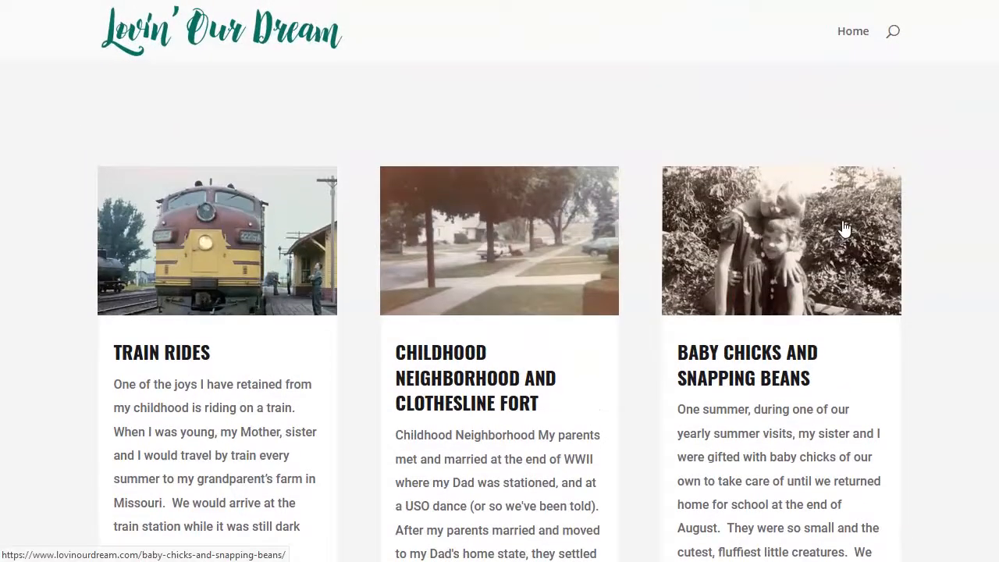
pyautogui.scroll(-3, 691, 276)
pyautogui.scroll(3, 679, 276)
# Return to the site's home page and review the Articles section with its intro text and the Train Rides card beside the other posts
pyautogui.click(840, 33)
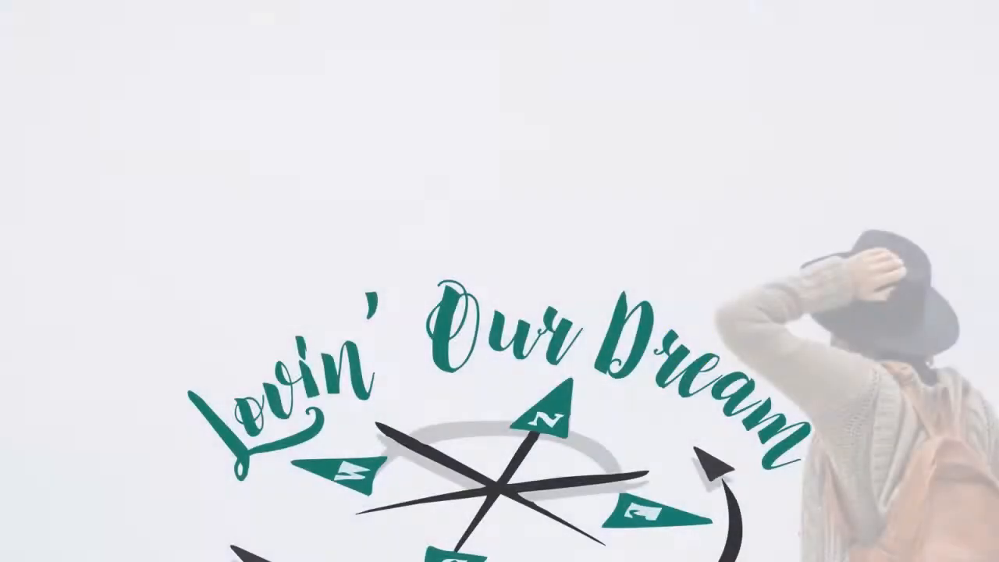
pyautogui.scroll(-4, 712, 443)
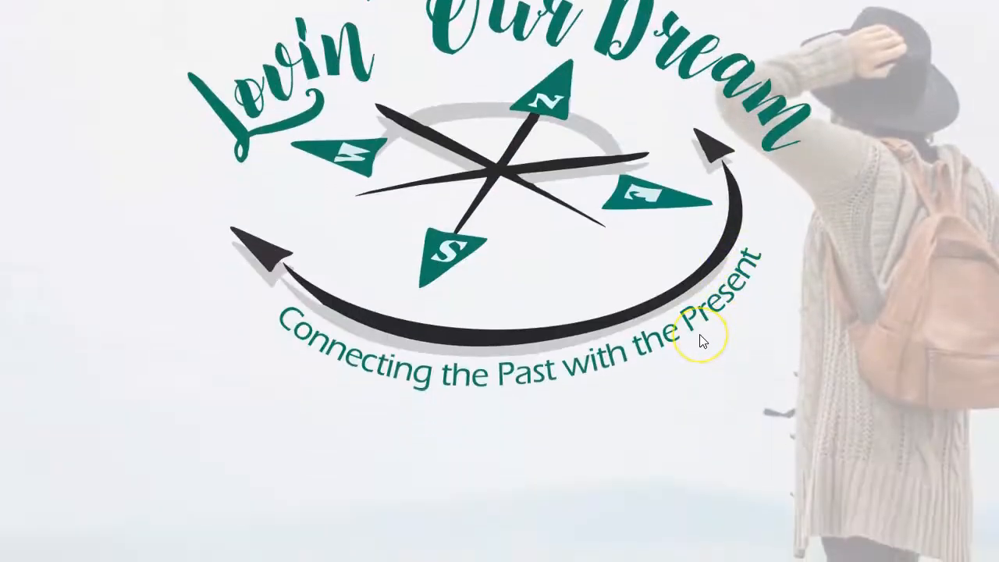
pyautogui.scroll(-8, 701, 341)
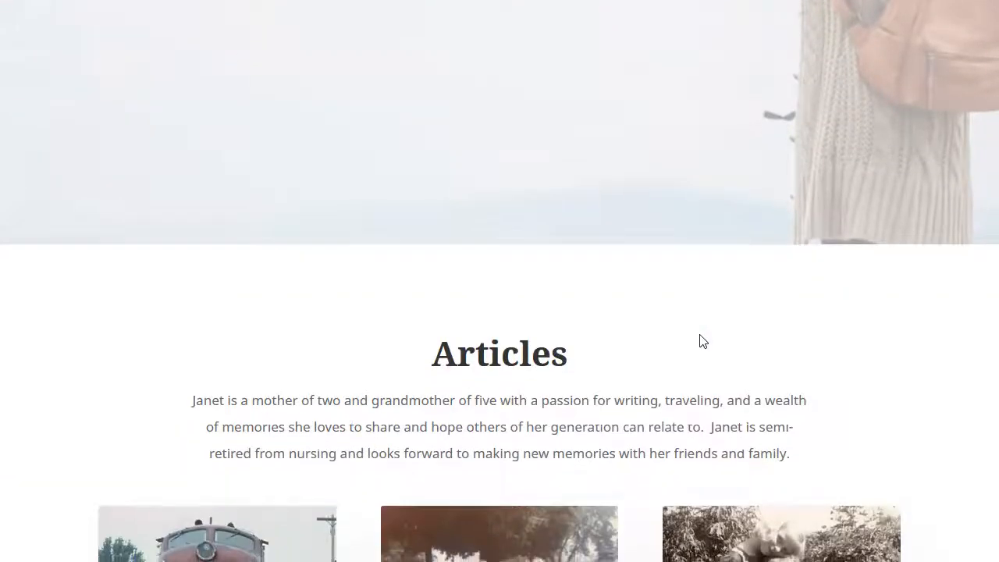
pyautogui.scroll(-5, 701, 341)
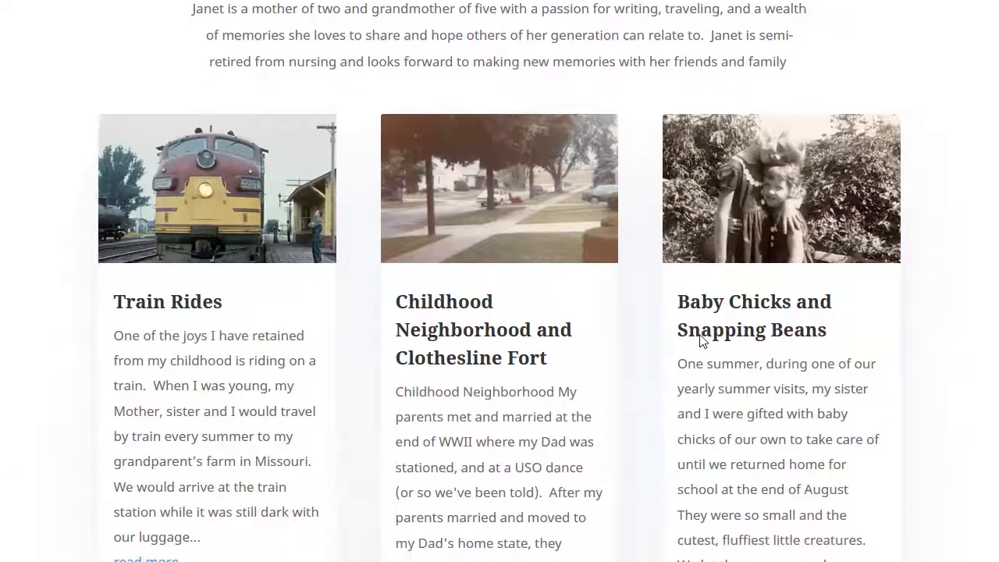
pyautogui.scroll(4, 701, 341)
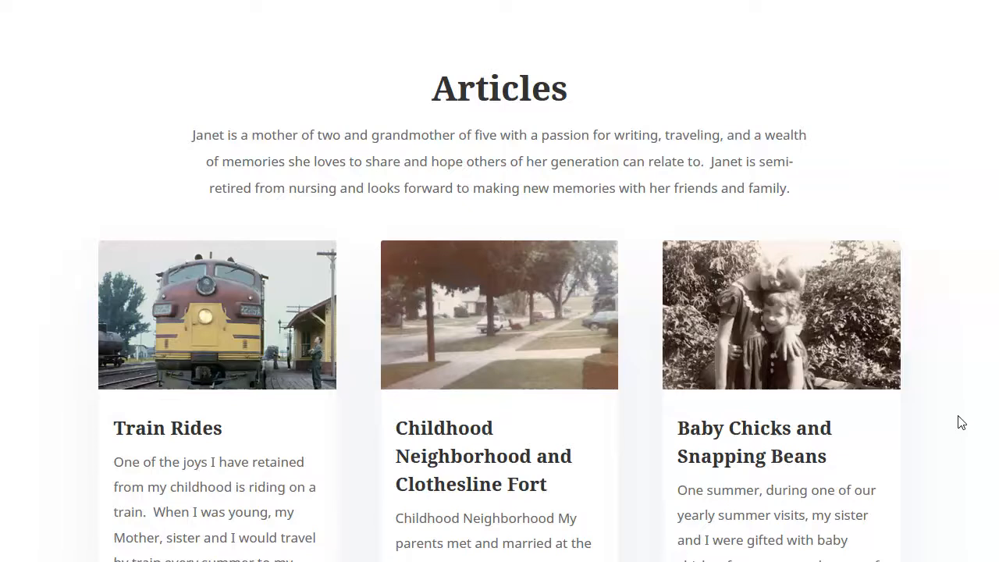
pyautogui.scroll(-2, 961, 422)
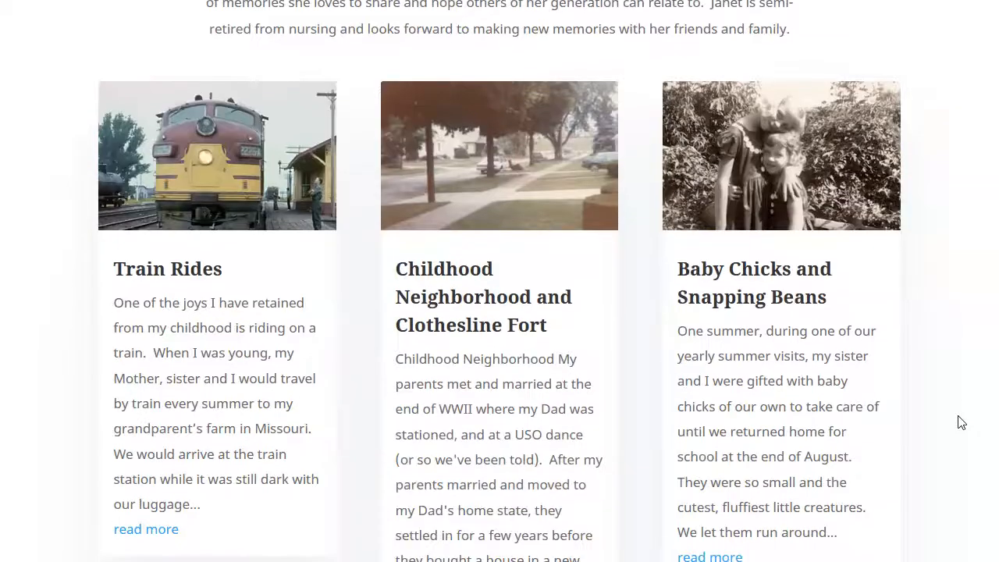
pyautogui.scroll(-1, 933, 417)
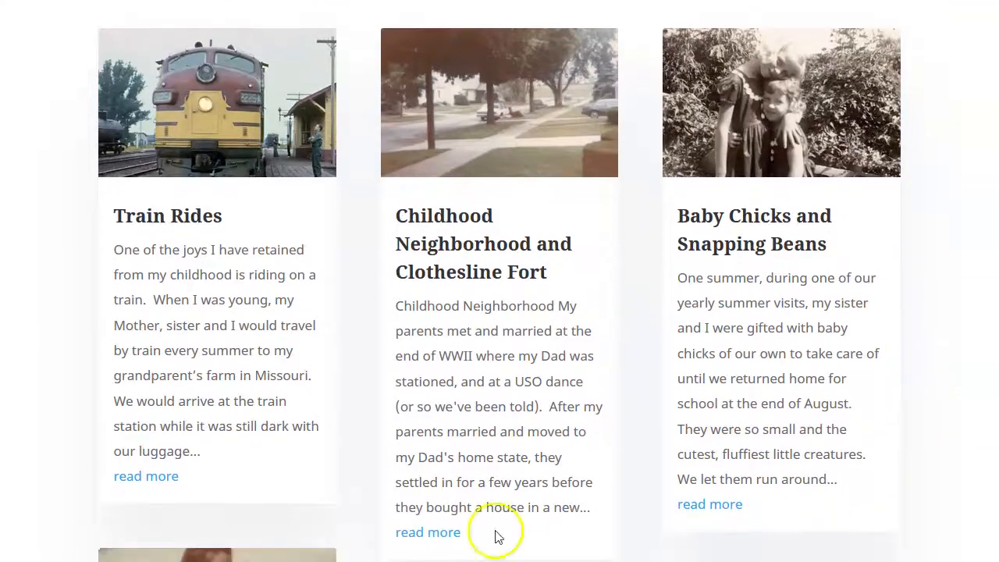